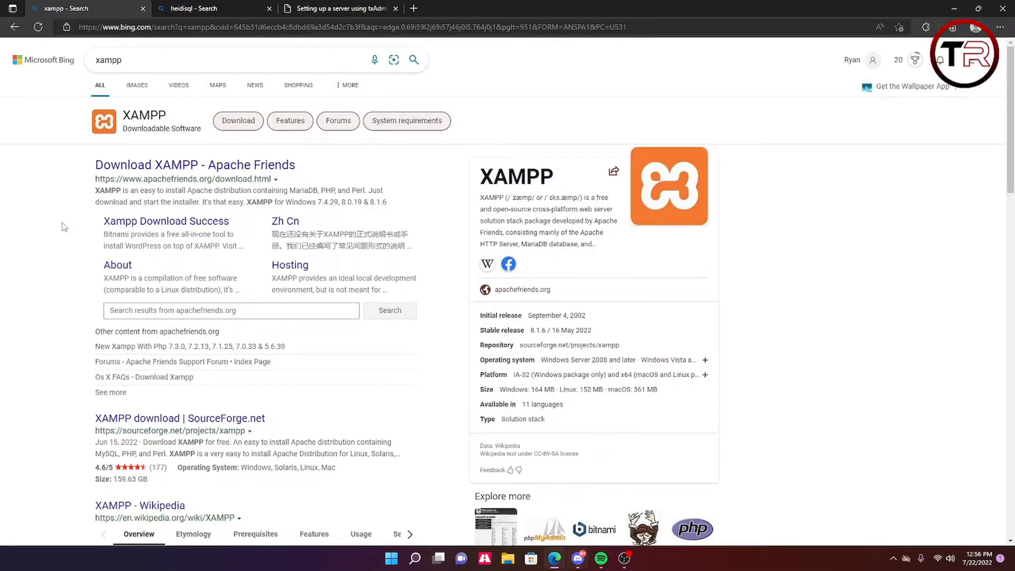
- Download the 64-bit XAMPP 8.1.6 installer for Windows from the Apache Friends download page
click(149, 165)
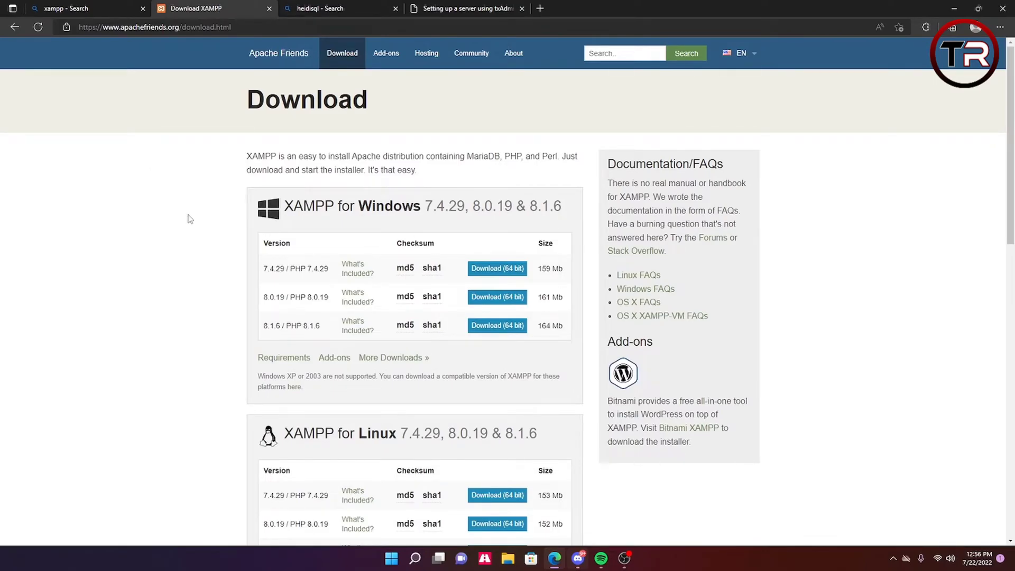
scroll(188, 218, down, 4)
scroll(153, 244, up, 1)
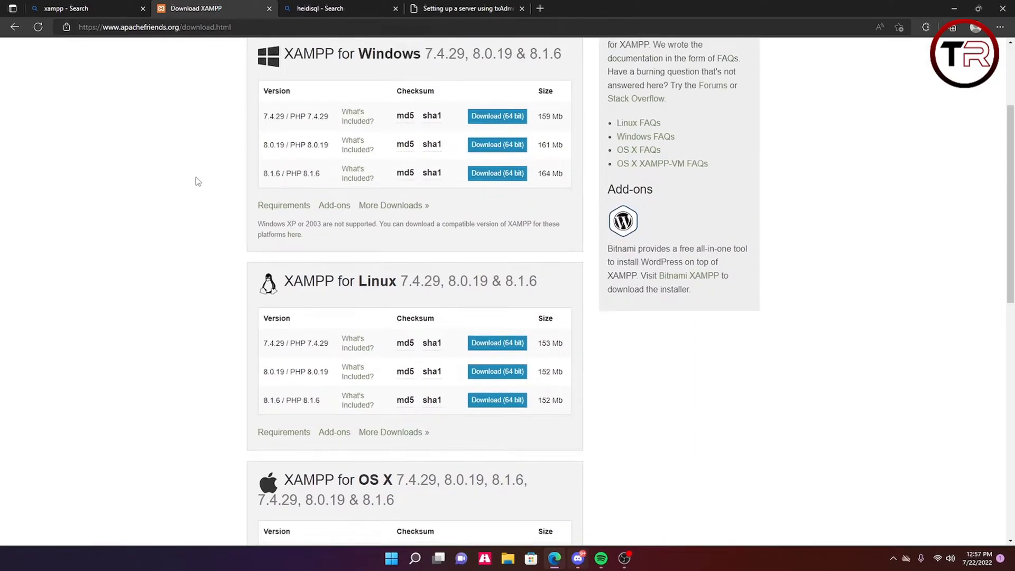
click(515, 173)
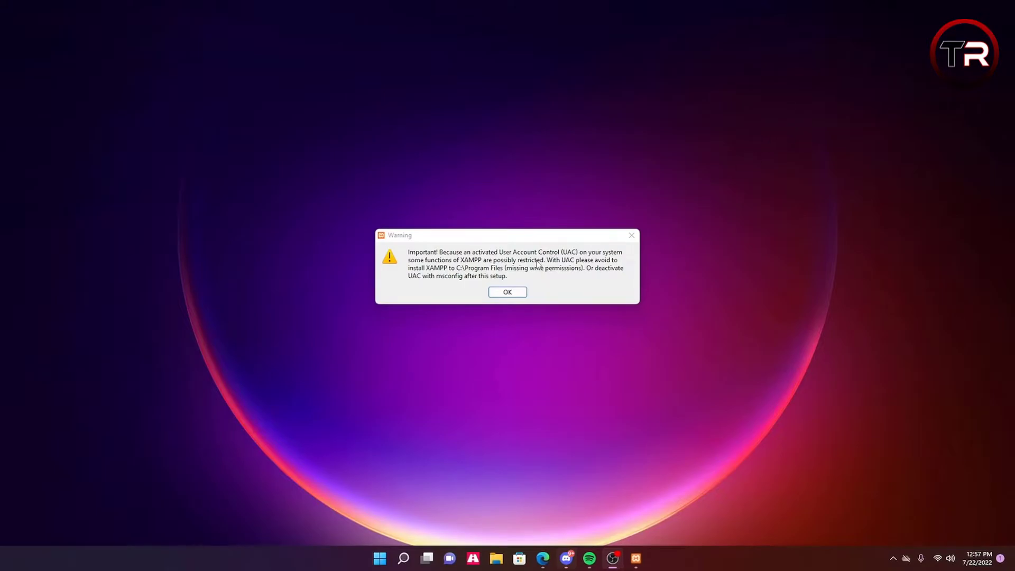
- Dismiss the UAC warning in the XAMPP setup, exclude the FileZilla FTP Server component and keep the other setup defaults
click(522, 294)
key(Return)
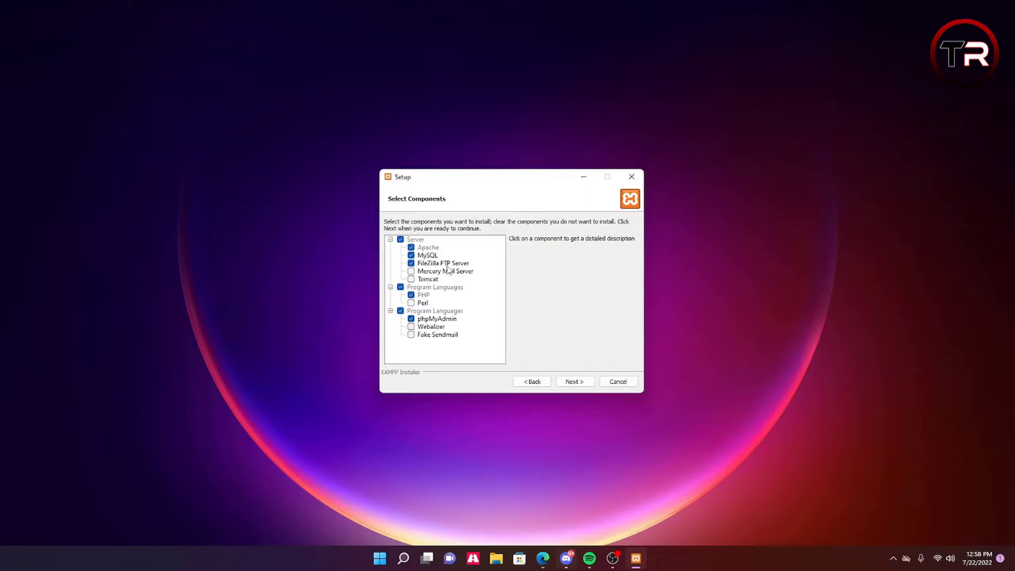
click(411, 263)
click(581, 385)
click(581, 385)
click(581, 385)
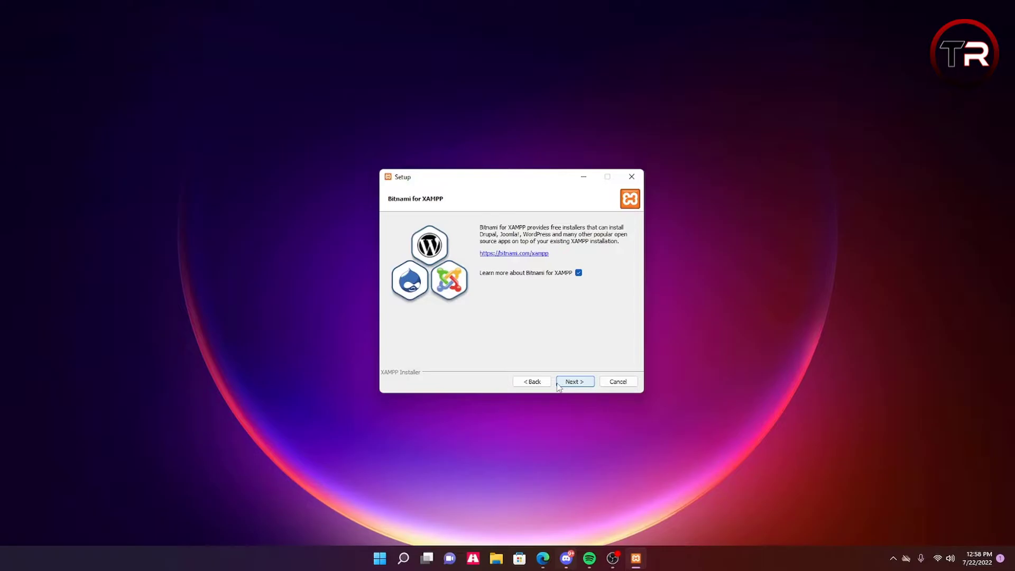
- Continue past the Bitnami setup page, close the Bitnami website it opens, and start the XAMPP installation
click(530, 383)
click(574, 382)
click(574, 381)
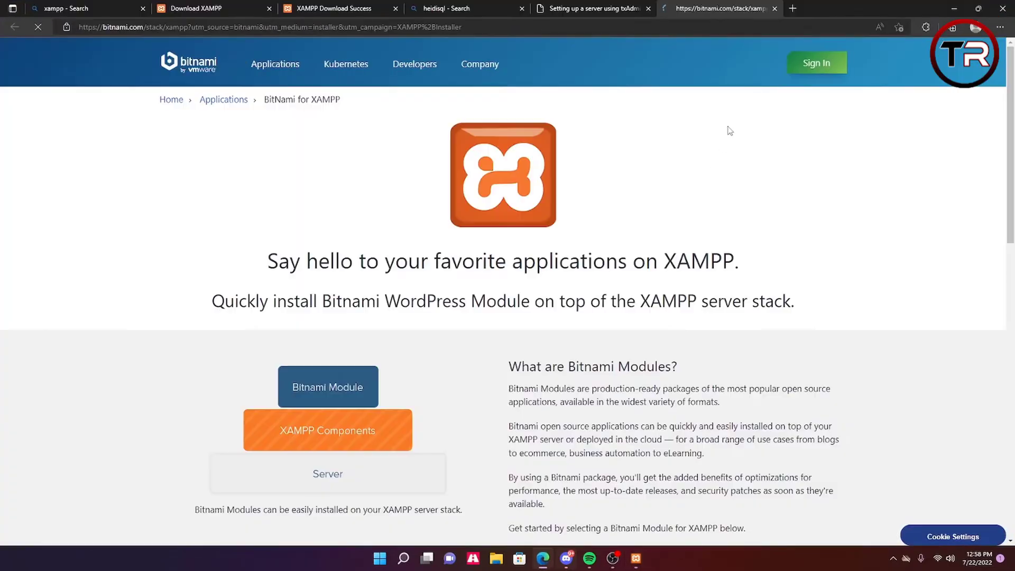
click(775, 8)
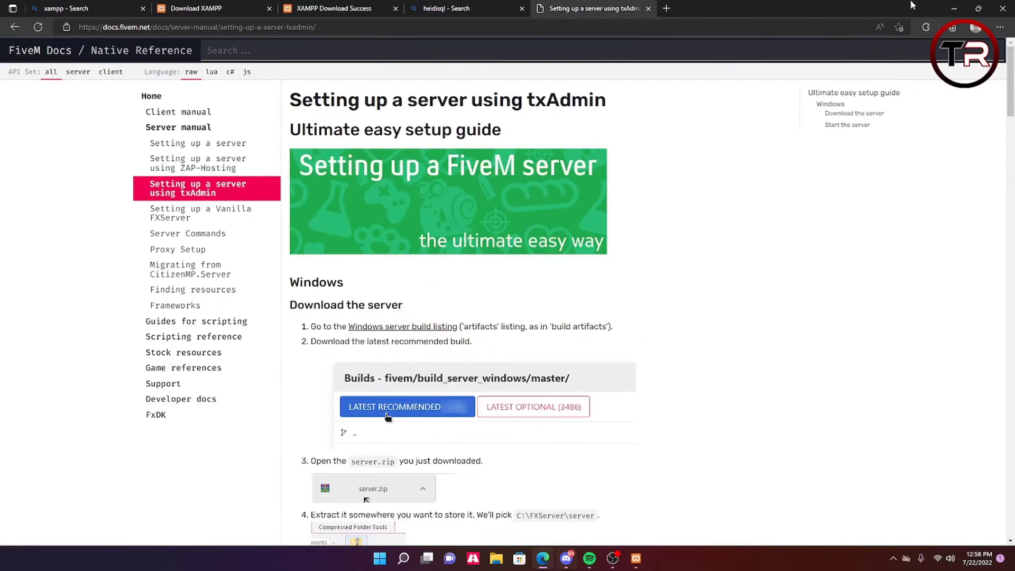
click(955, 9)
click(569, 381)
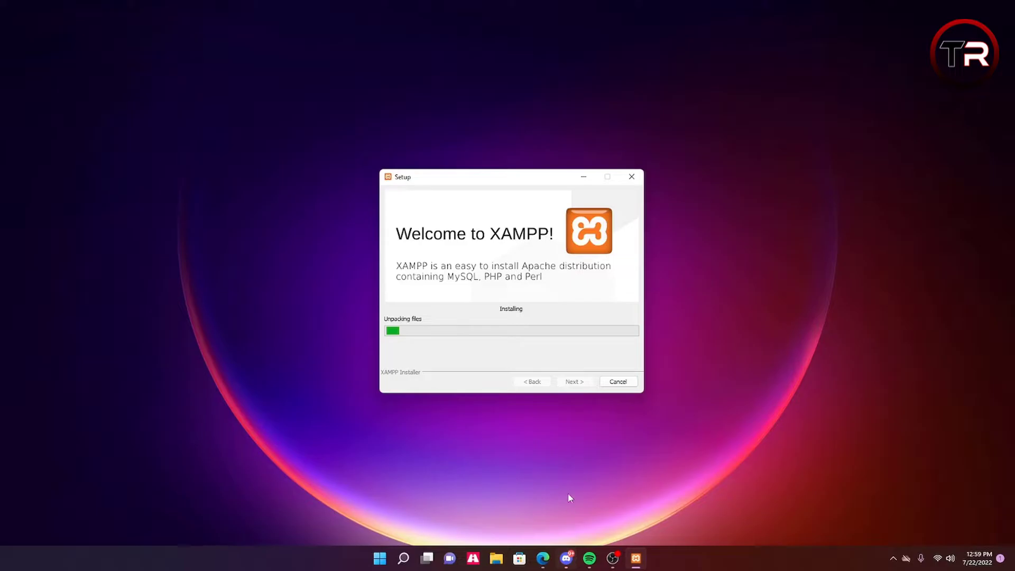
- Download the HeidiSQL 12.0 combined 32/64 bit installer from the HeidiSQL downloads page
click(543, 559)
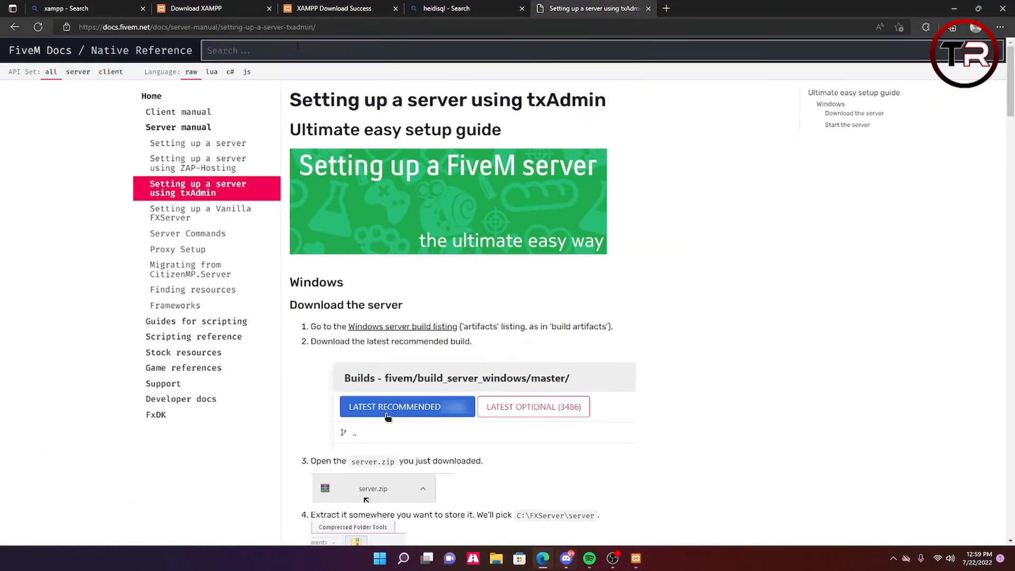
click(431, 7)
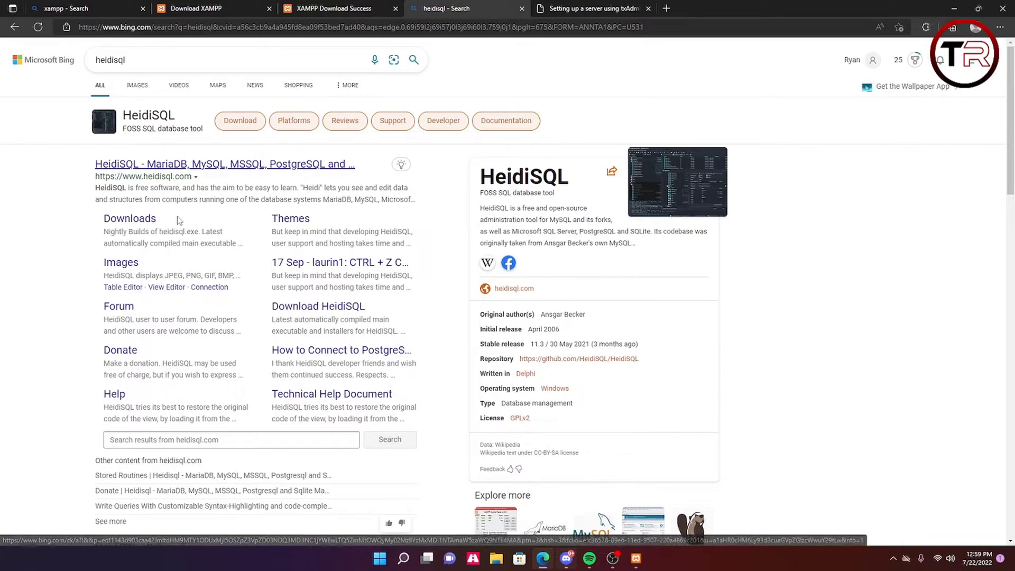
click(144, 226)
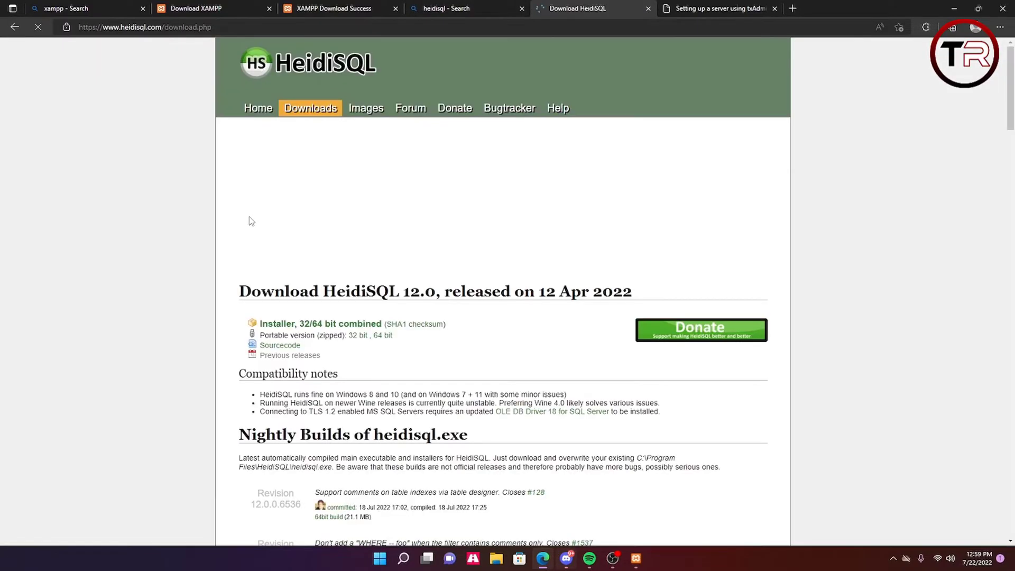
scroll(251, 222, down, 3)
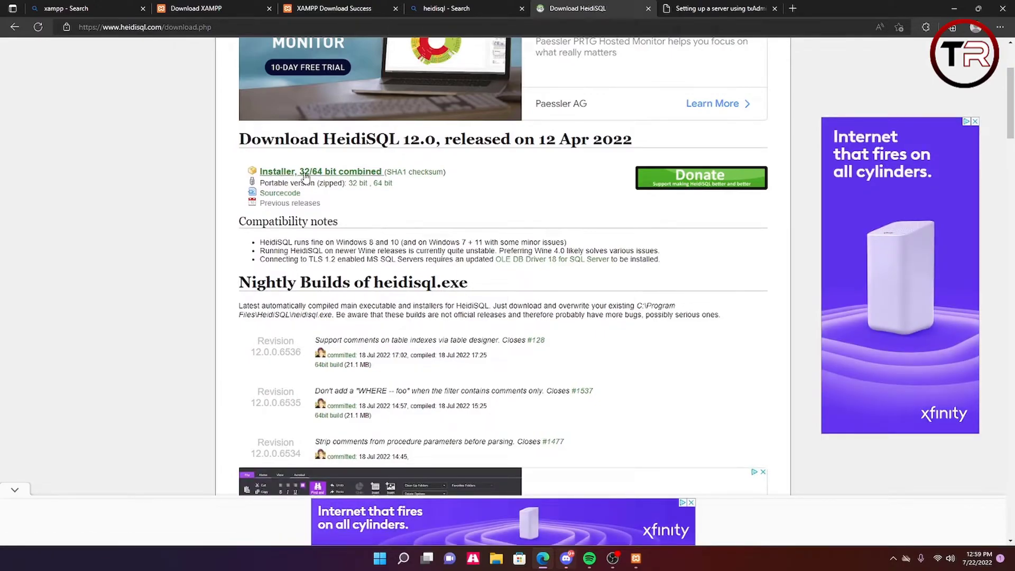
click(306, 173)
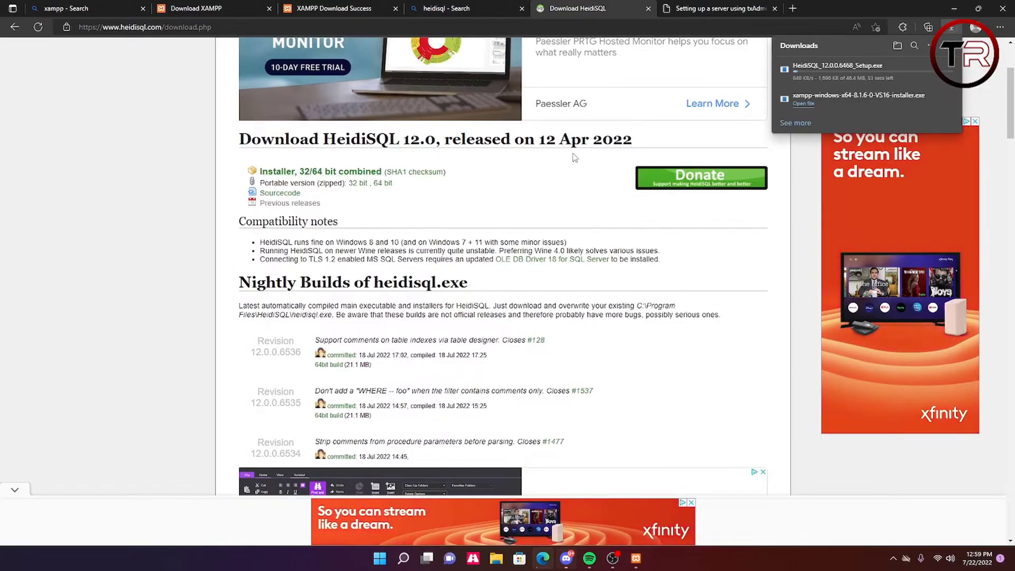
- Minimize the browser, finish the XAMPP setup with the Control Panel set to launch, and start the MySQL module
mouse_move(857, 77)
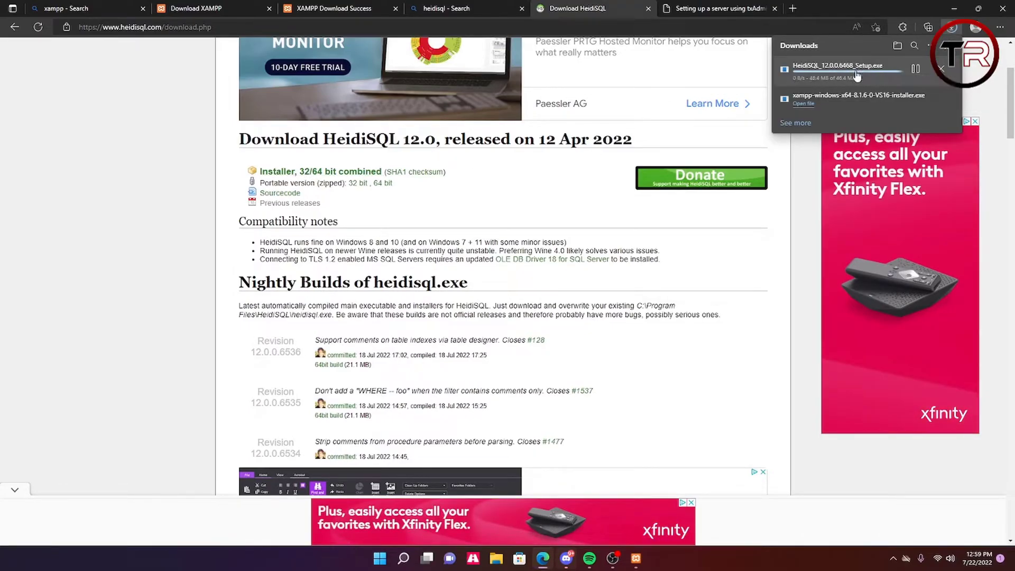
drag(813, 6, 189, 107)
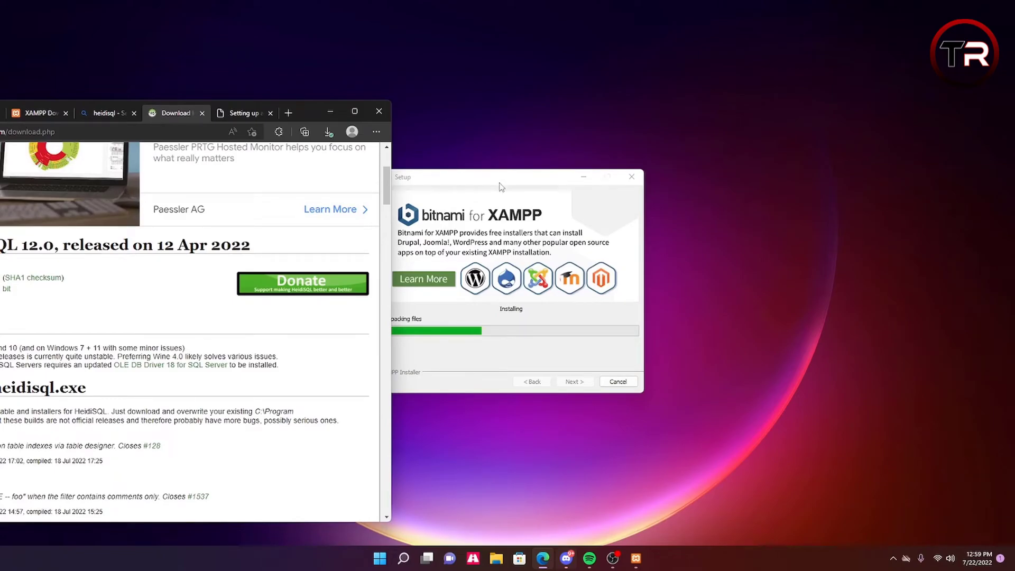
click(330, 107)
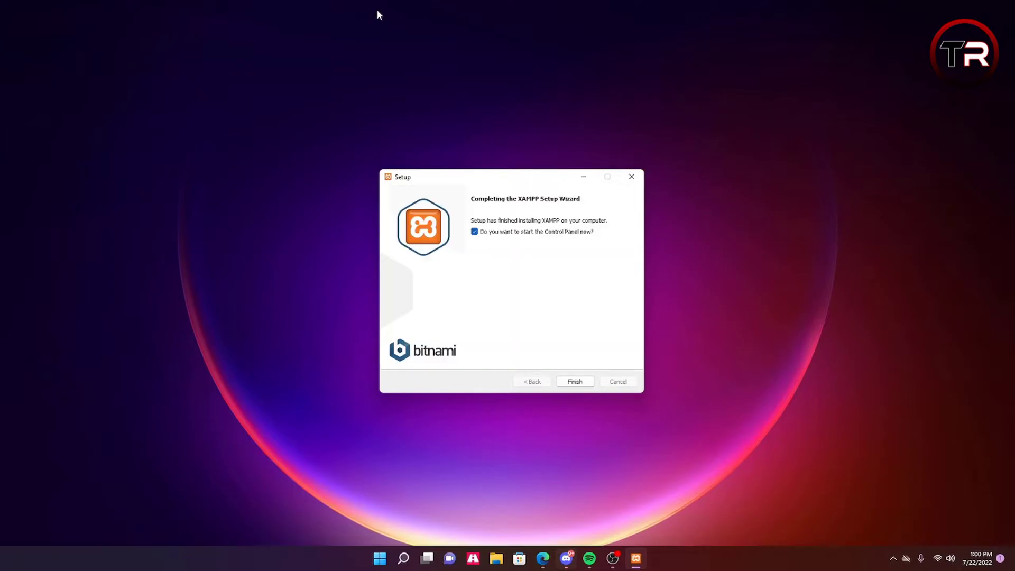
click(575, 381)
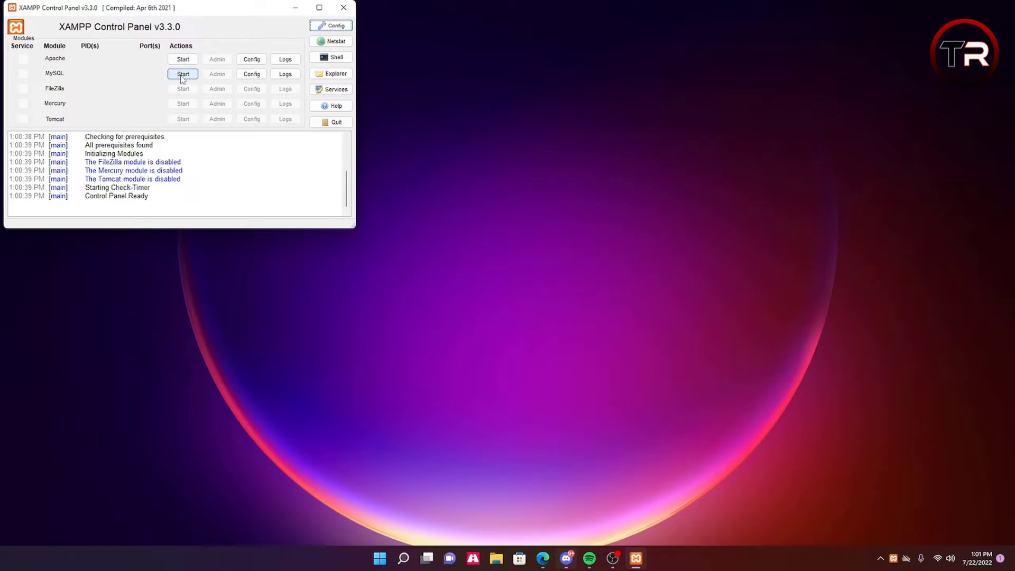
click(182, 75)
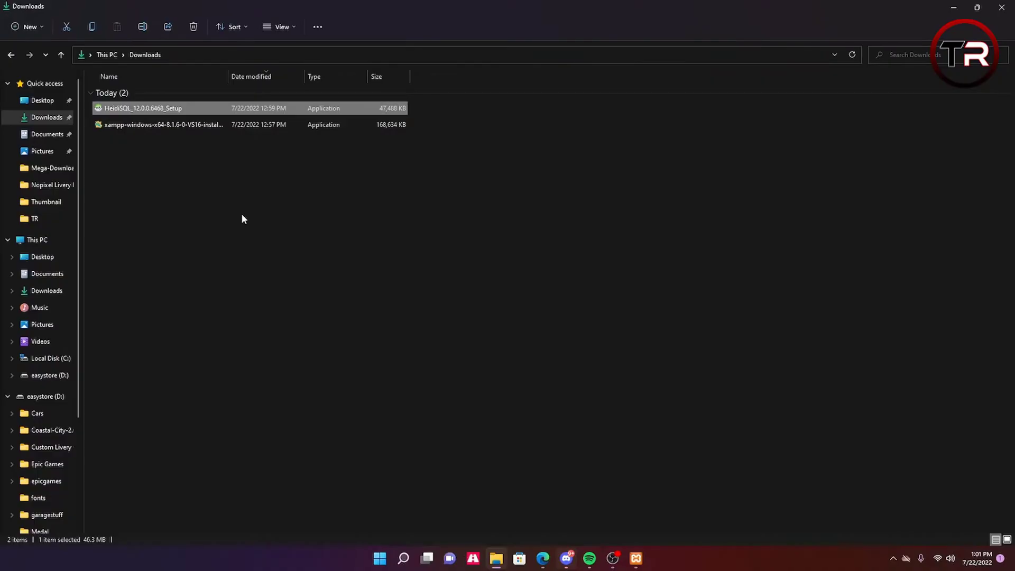
- Launch HeidiSQL_12.0.0.6468_Setup, accept the license agreement, and keep the default destination and Start Menu folder
double_click(196, 109)
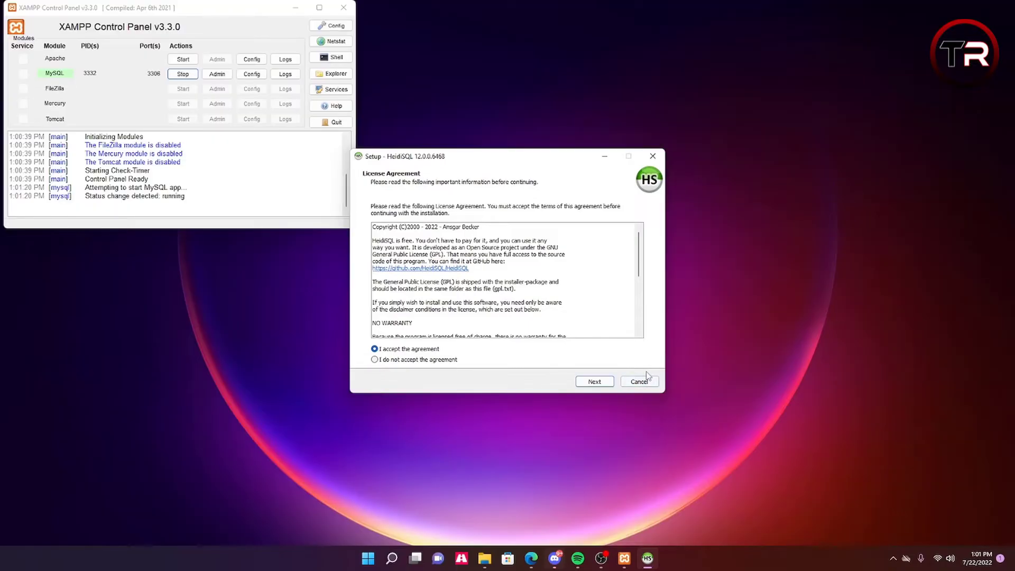
click(609, 383)
click(610, 383)
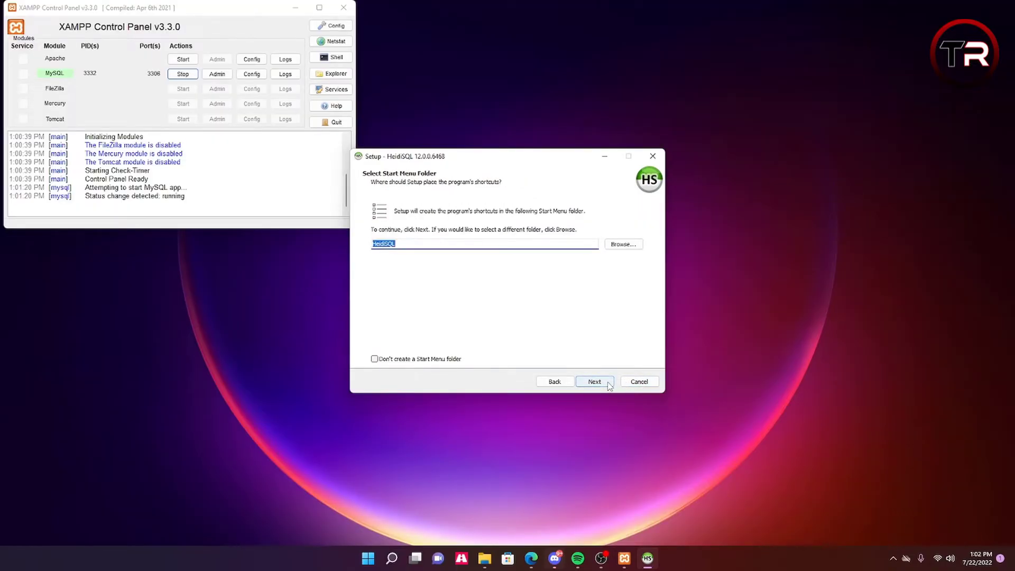
click(610, 383)
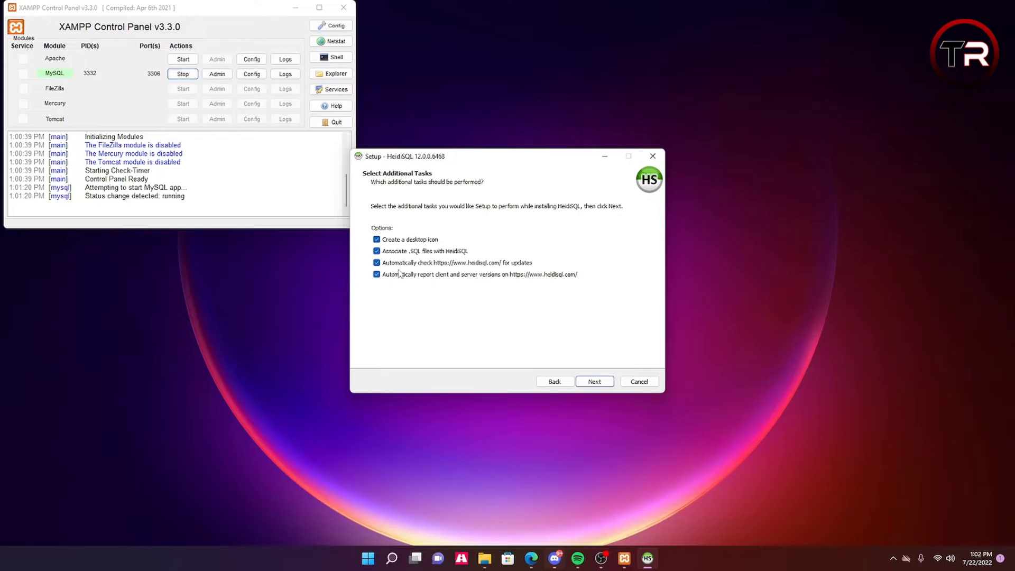
- Disable the .SQL file association, automatic update checks and version reporting, then install HeidiSQL and finish the setup
click(376, 251)
click(376, 263)
click(376, 274)
click(593, 381)
click(606, 382)
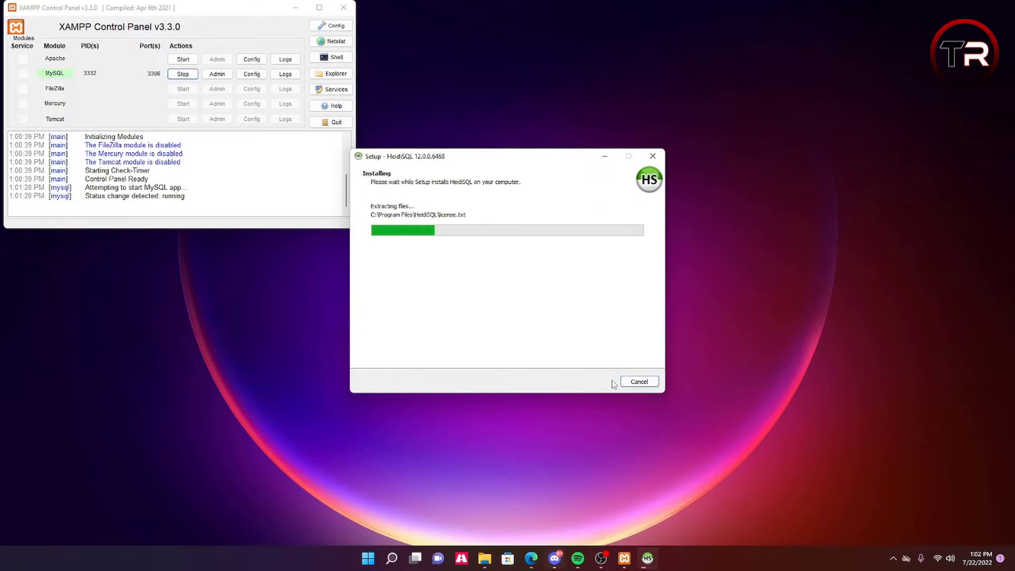
click(595, 381)
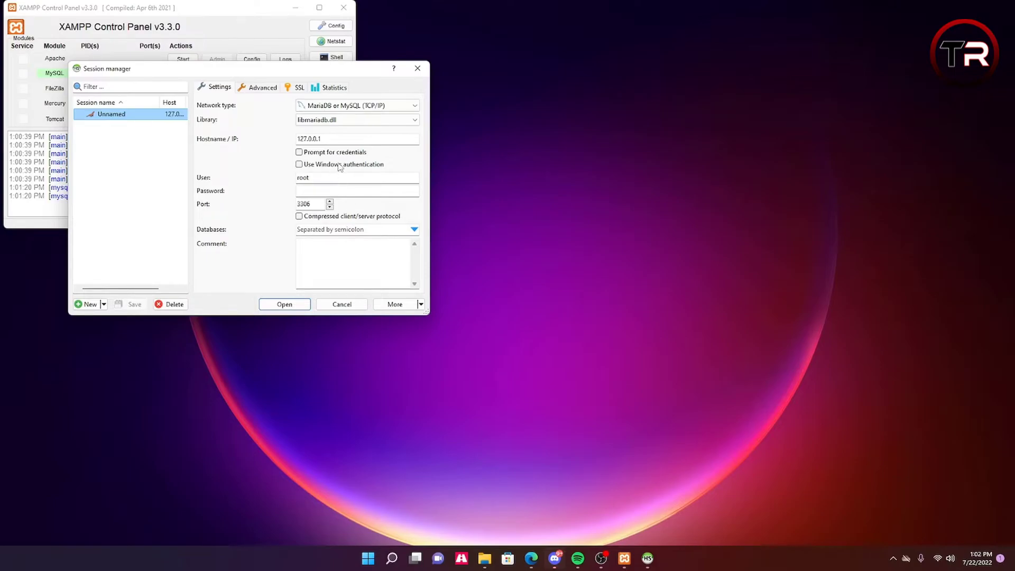
- Open the default HeidiSQL session to 127.0.0.1 as root and place its window beside the XAMPP Control Panel
drag(327, 139, 229, 133)
click(336, 136)
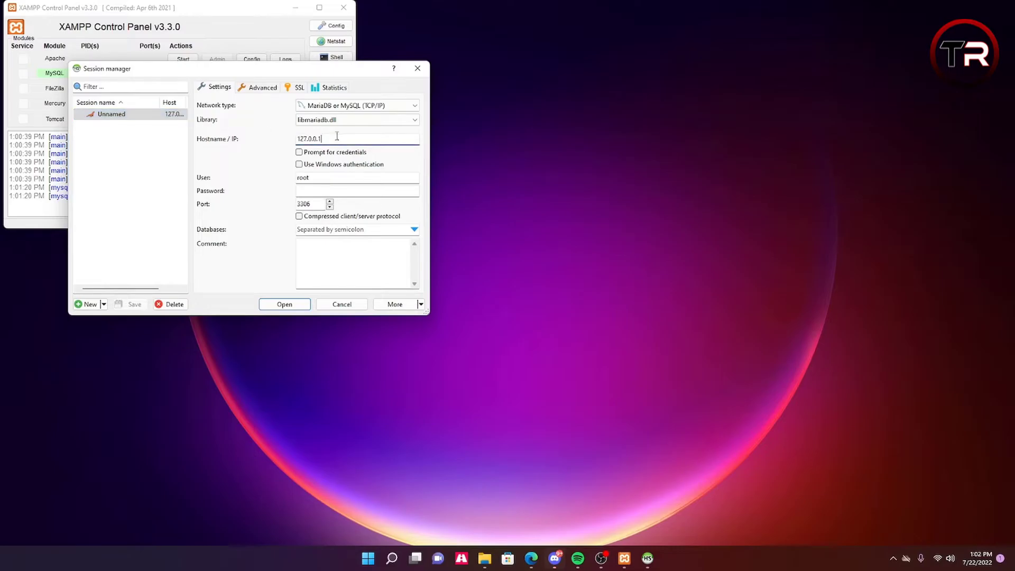
click(290, 303)
drag(245, 65, 439, 101)
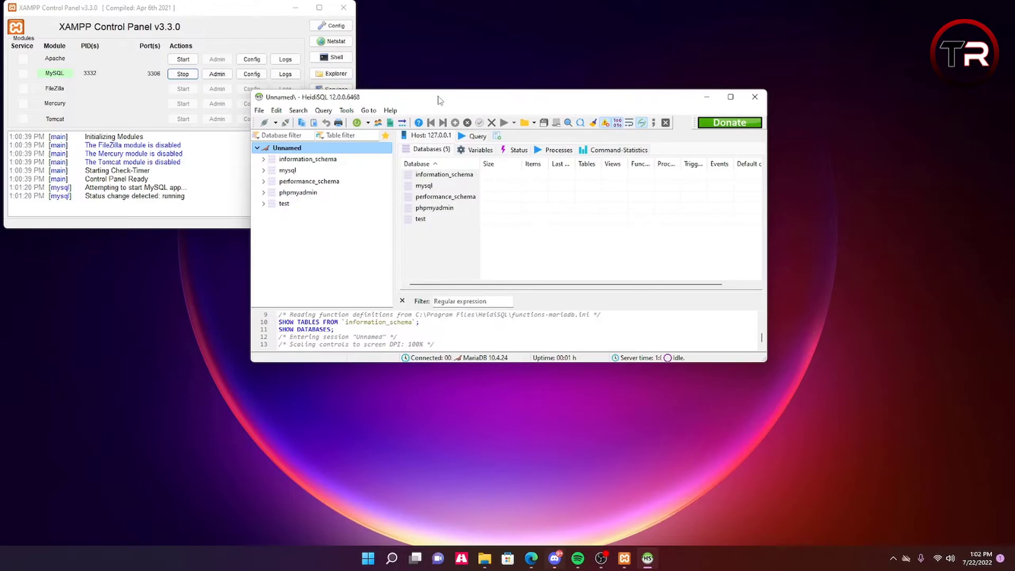
drag(437, 99, 581, 61)
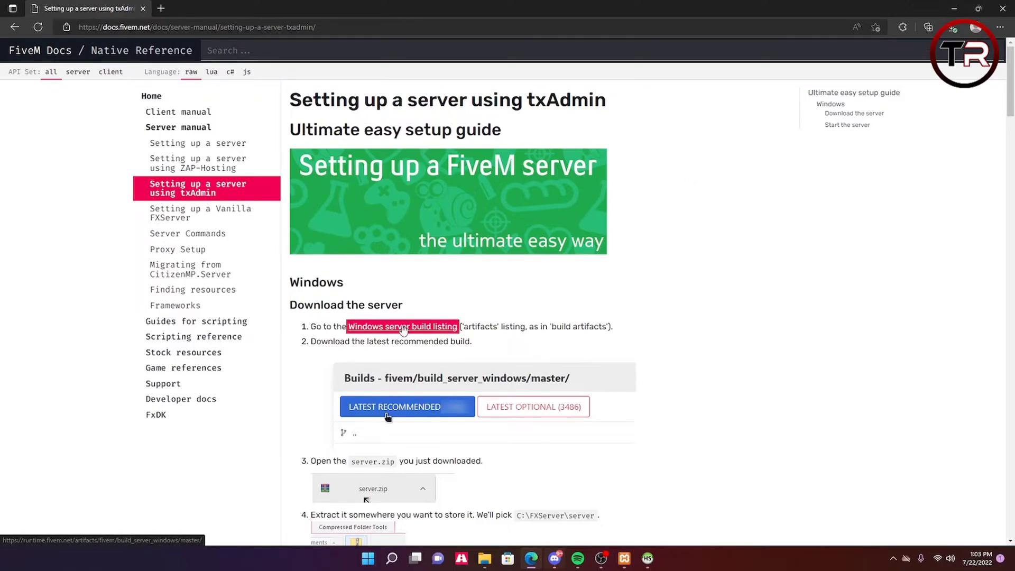
- Download the latest recommended FiveM Windows server build (5562) from the server build listing and shrink the browser window
click(434, 331)
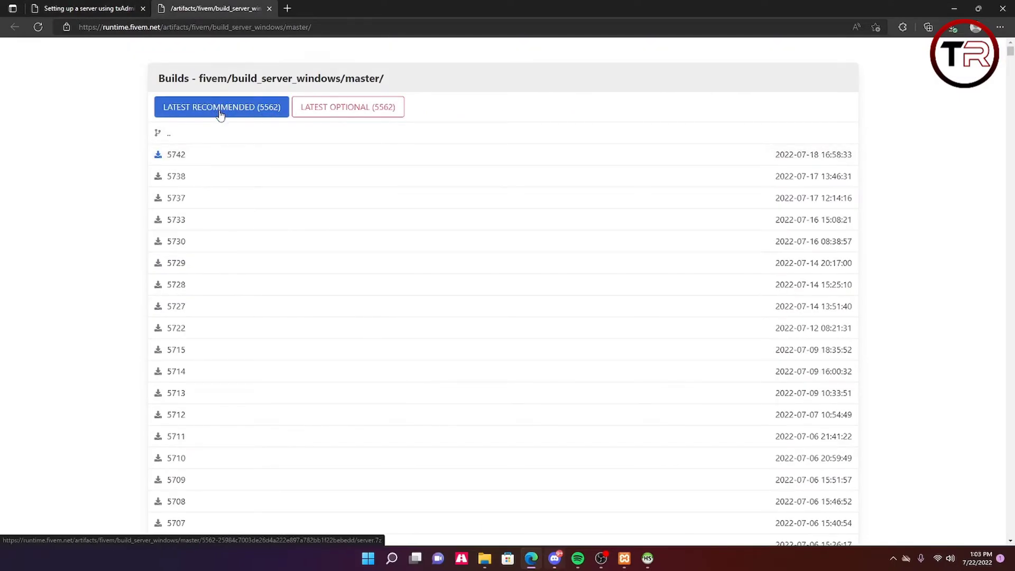
click(220, 116)
key(super+Down)
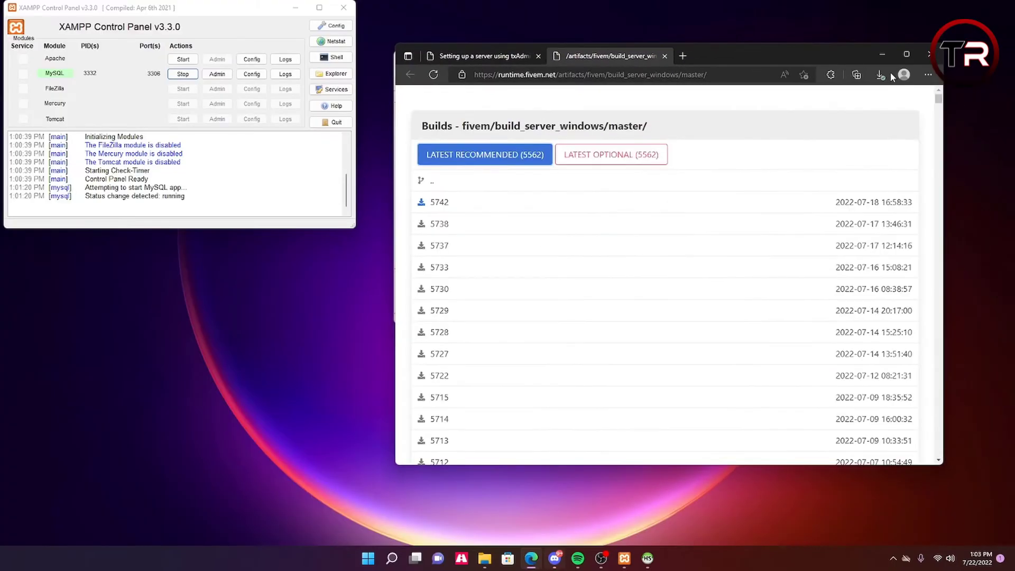
- Show the downloaded server archive in its folder, shrink and reposition the Downloads window, and minimize the browser
click(881, 74)
click(826, 93)
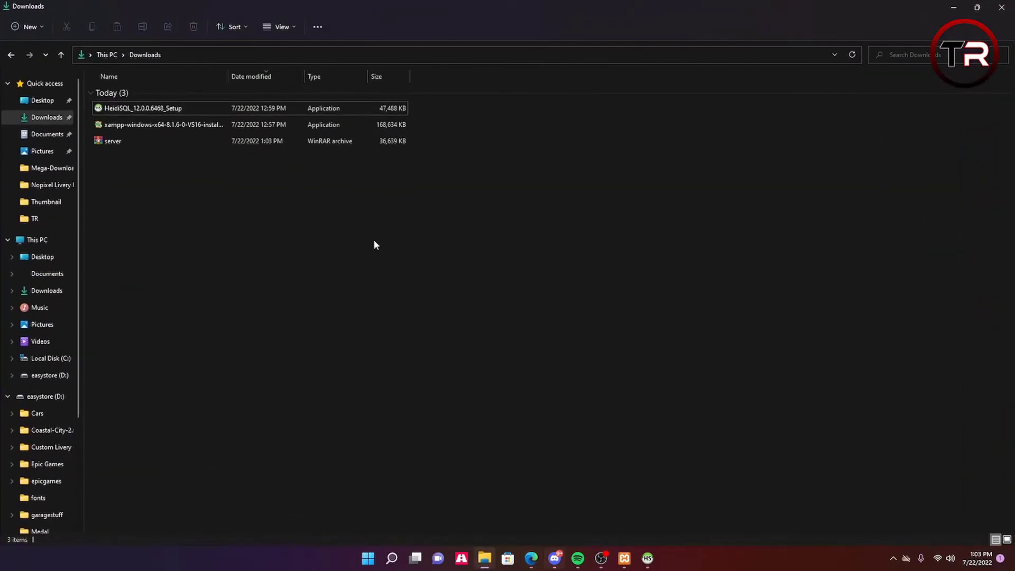
key(super+Down)
drag(478, 72, 281, 100)
click(882, 55)
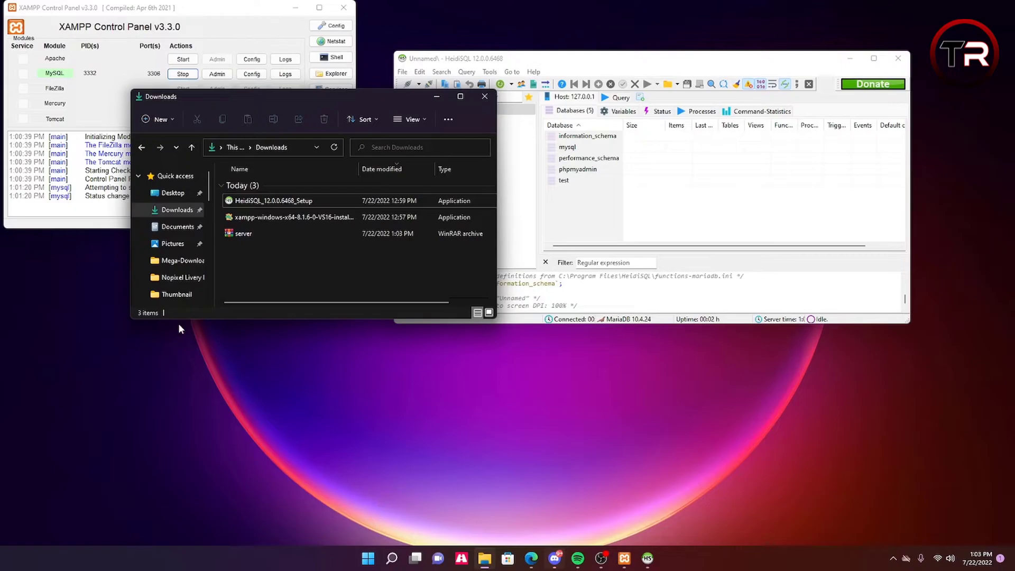
- Open the easystore (D:) drive in a new File Explorer window
scroll(170, 277, down, 1)
scroll(170, 278, down, 4)
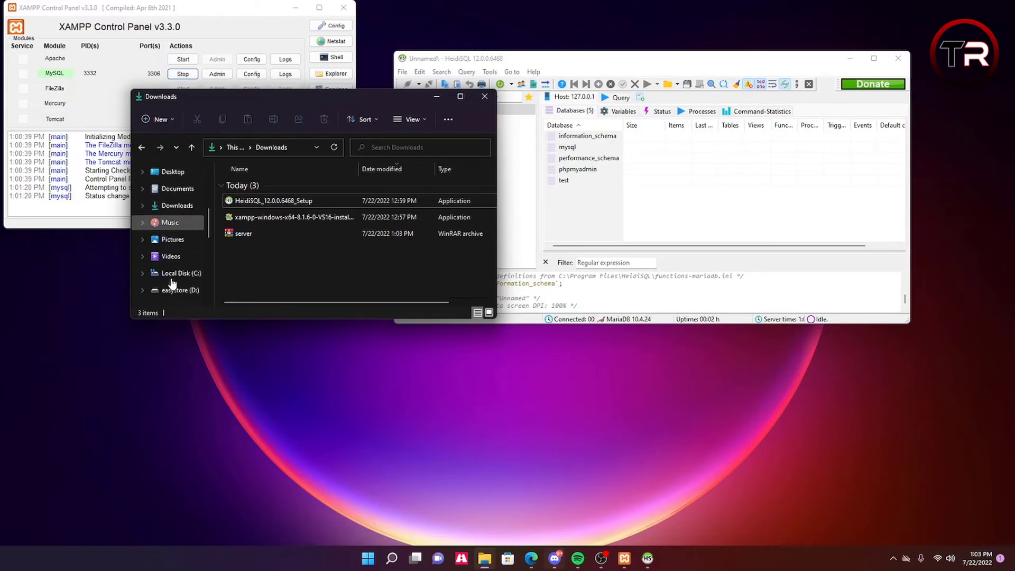
scroll(170, 267, up, 5)
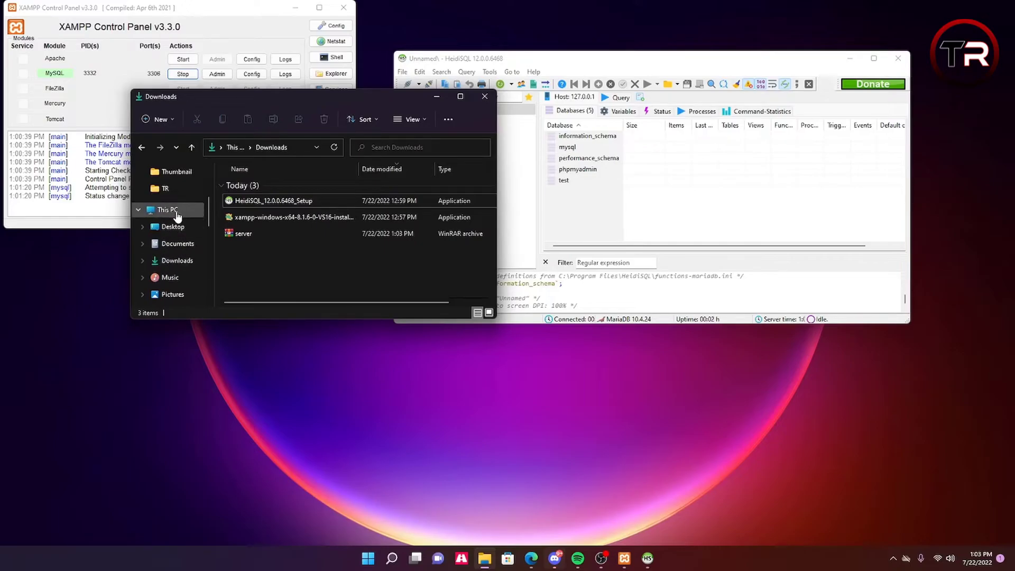
scroll(179, 232, down, 3)
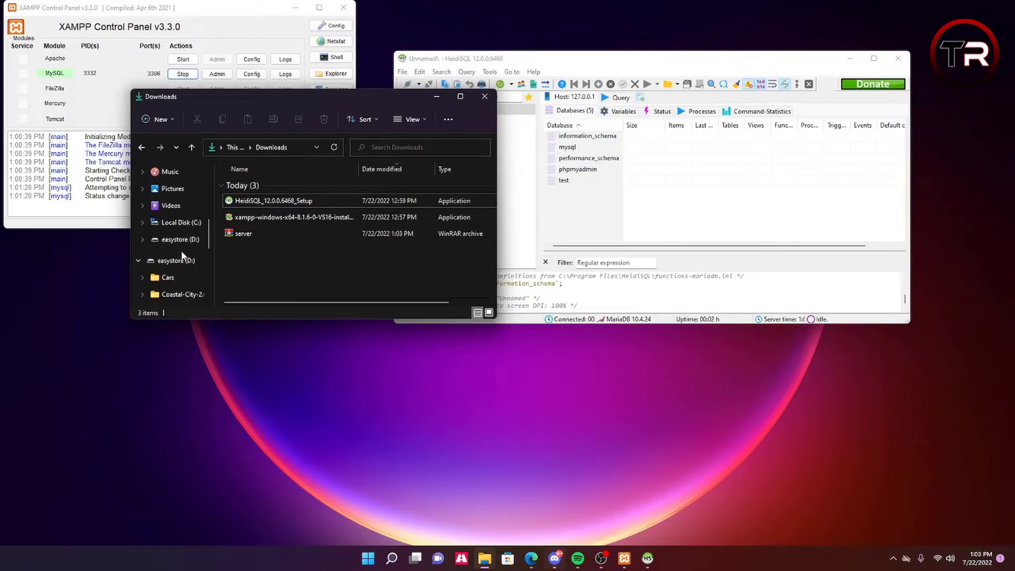
right_click(171, 265)
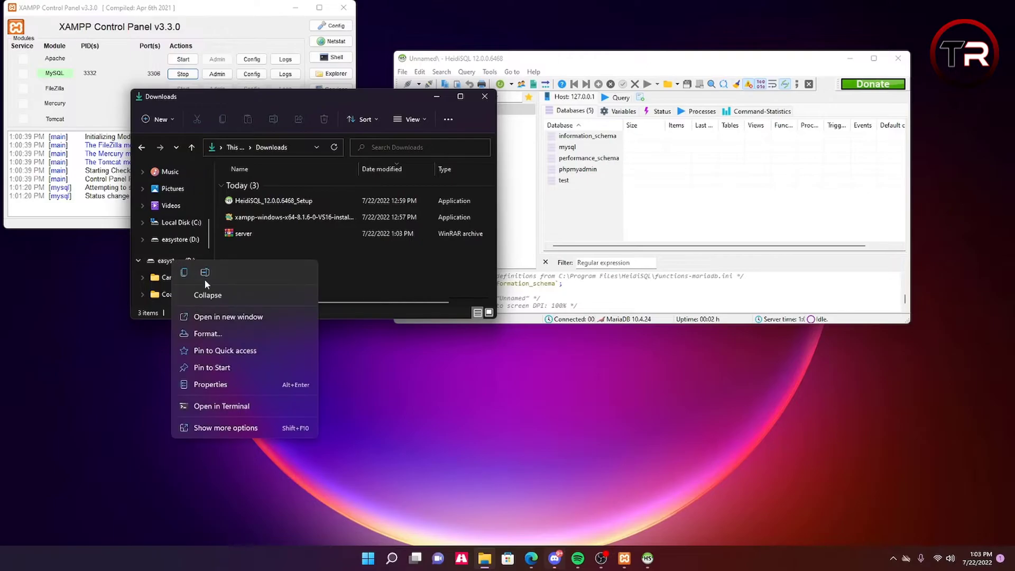
click(230, 317)
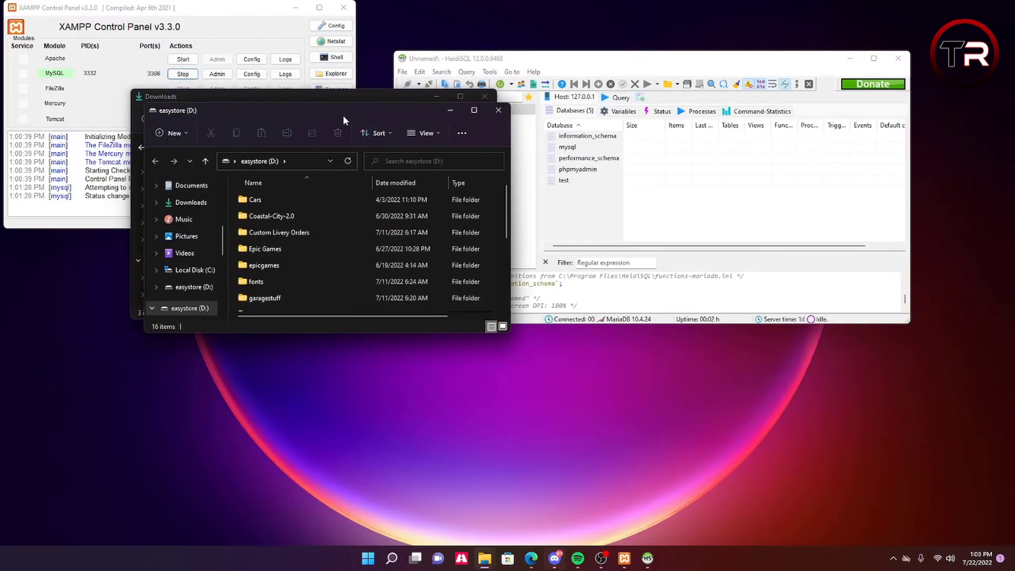
- Place the Downloads and easystore (D:) windows side by side and create and open a folder named server on the D: drive
drag(343, 115, 764, 75)
drag(264, 96, 179, 91)
scroll(688, 228, down, 3)
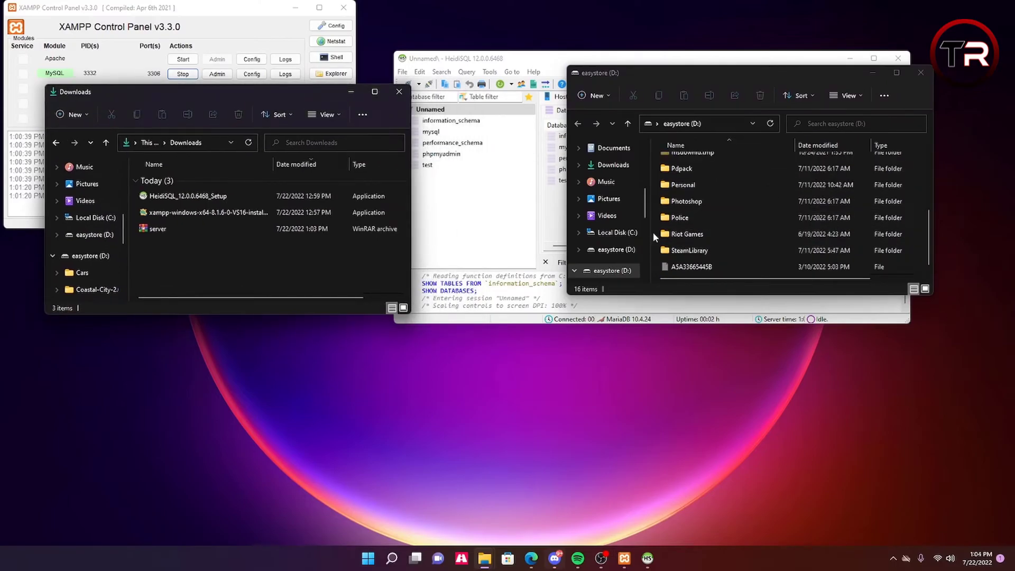
right_click(652, 233)
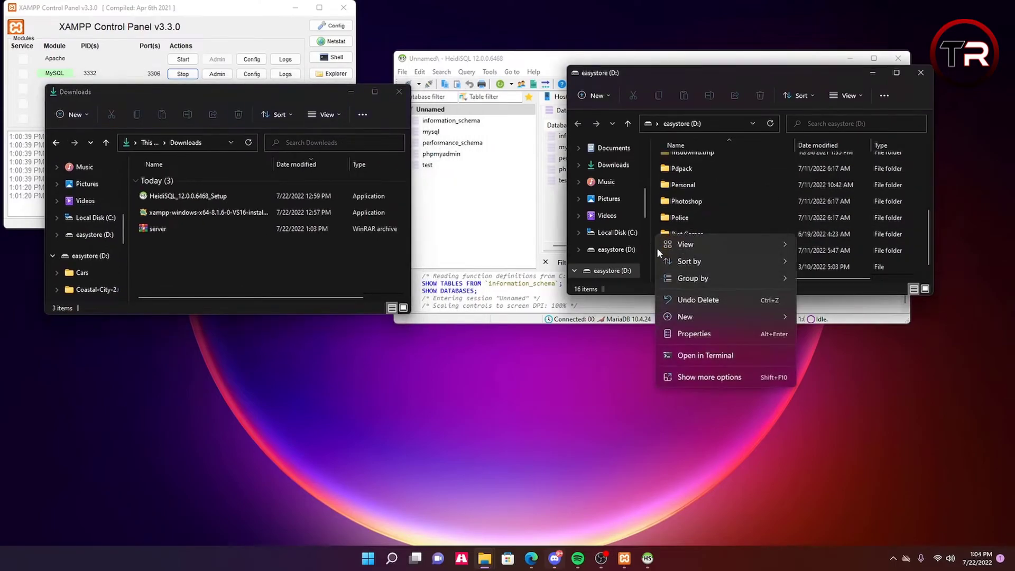
click(688, 379)
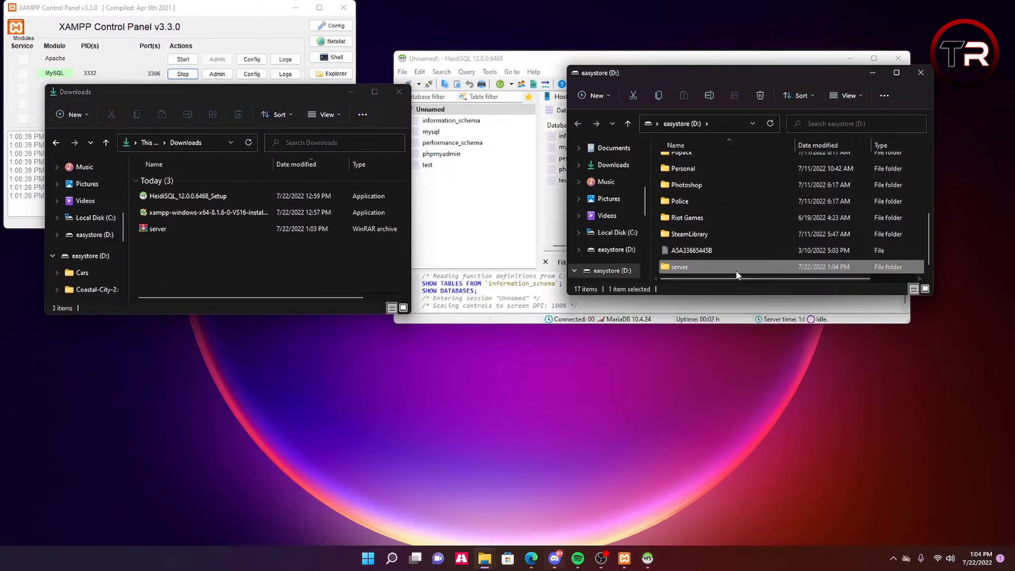
double_click(735, 271)
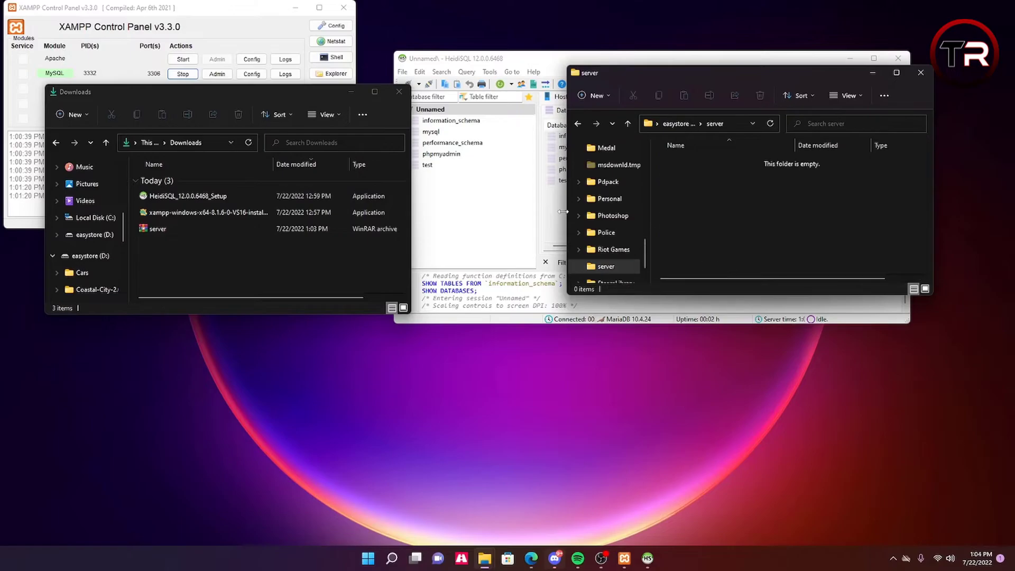
- Extract all contents of the downloaded server archive into the empty server folder on D: and close the archive
double_click(167, 228)
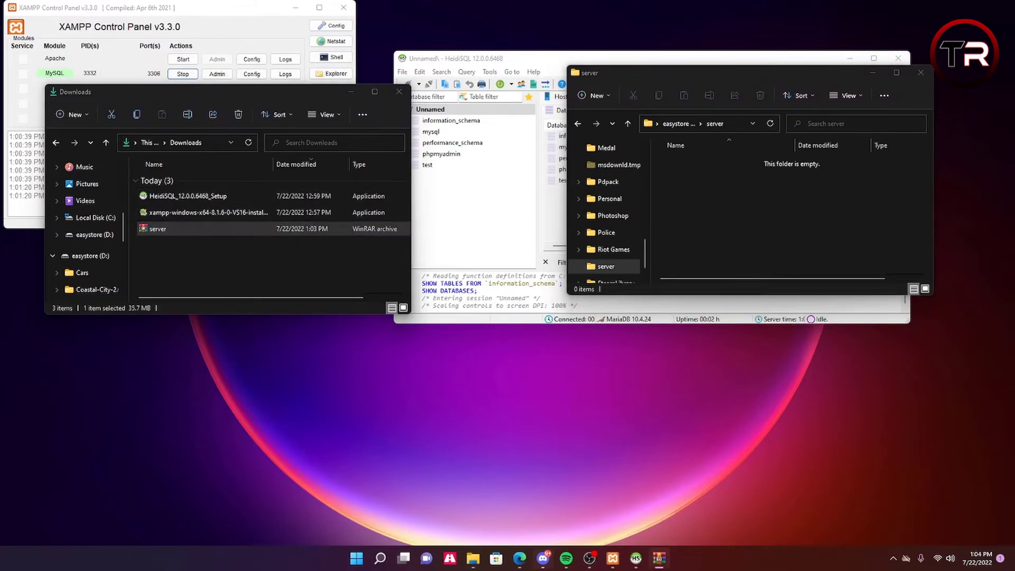
drag(1014, 87, 569, 65)
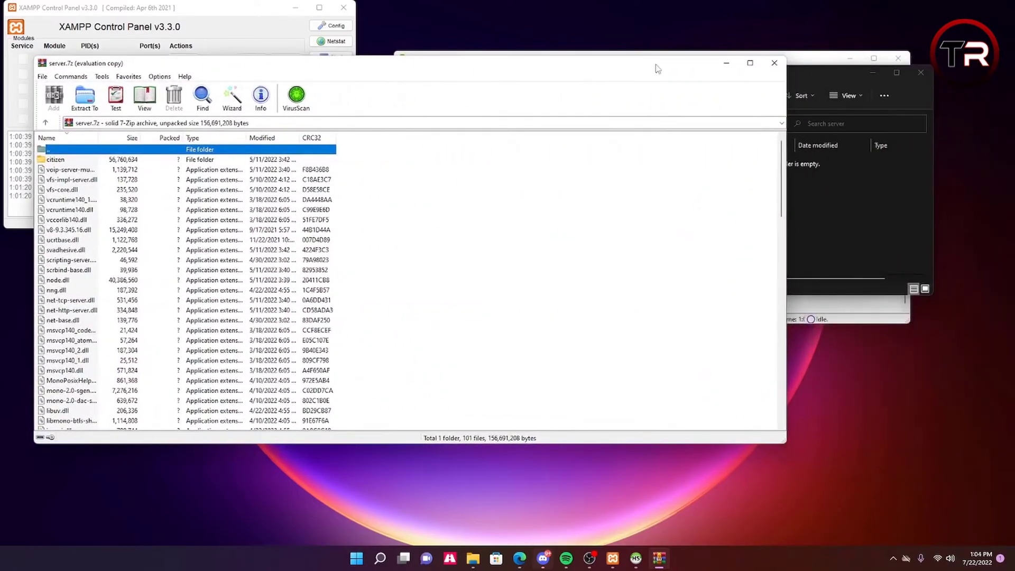
drag(786, 92, 433, 93)
drag(286, 159, 163, 547)
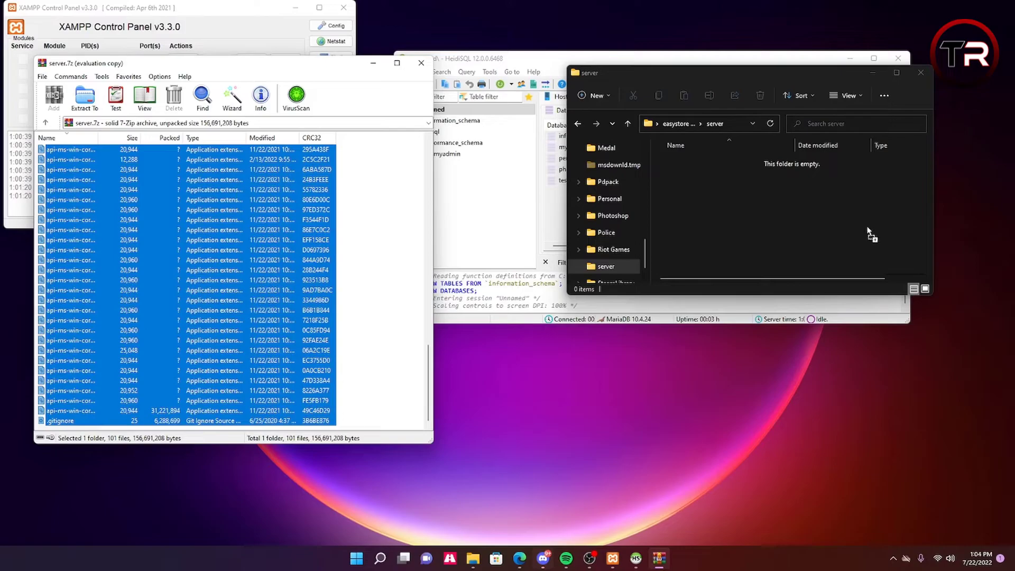
drag(868, 228, 864, 228)
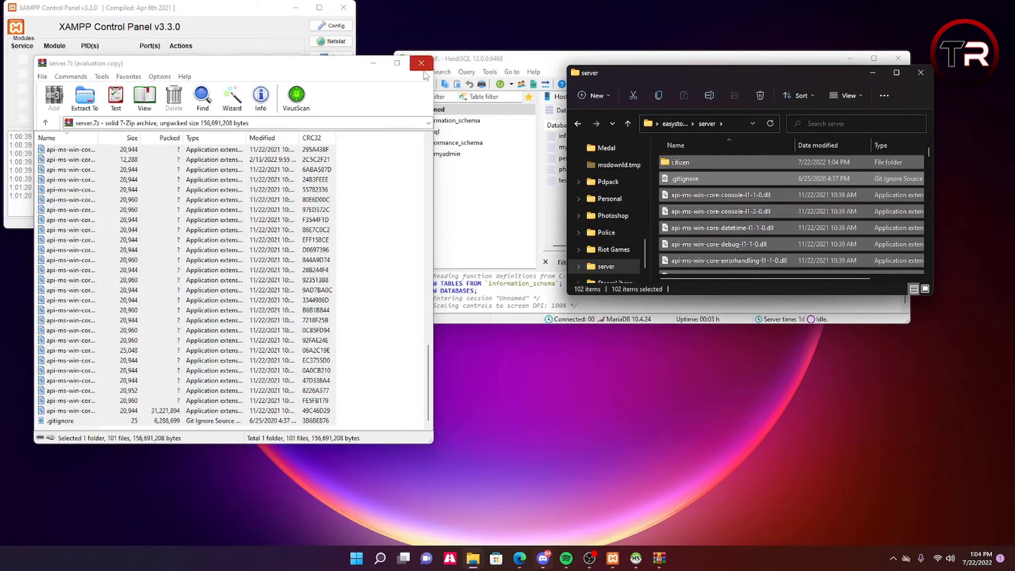
click(422, 66)
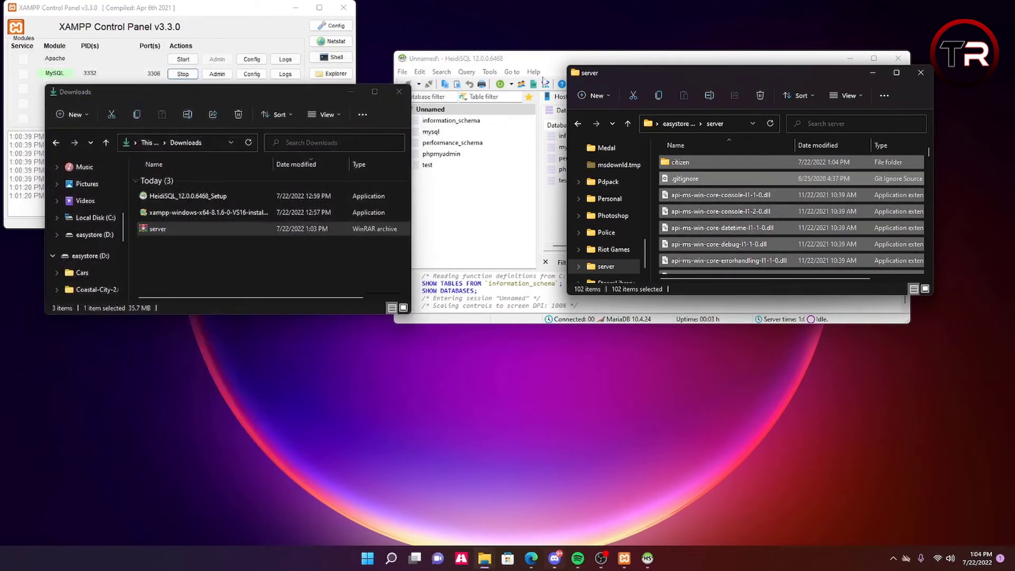
- Maximize the server folder window and run the FXServer application
double_click(671, 72)
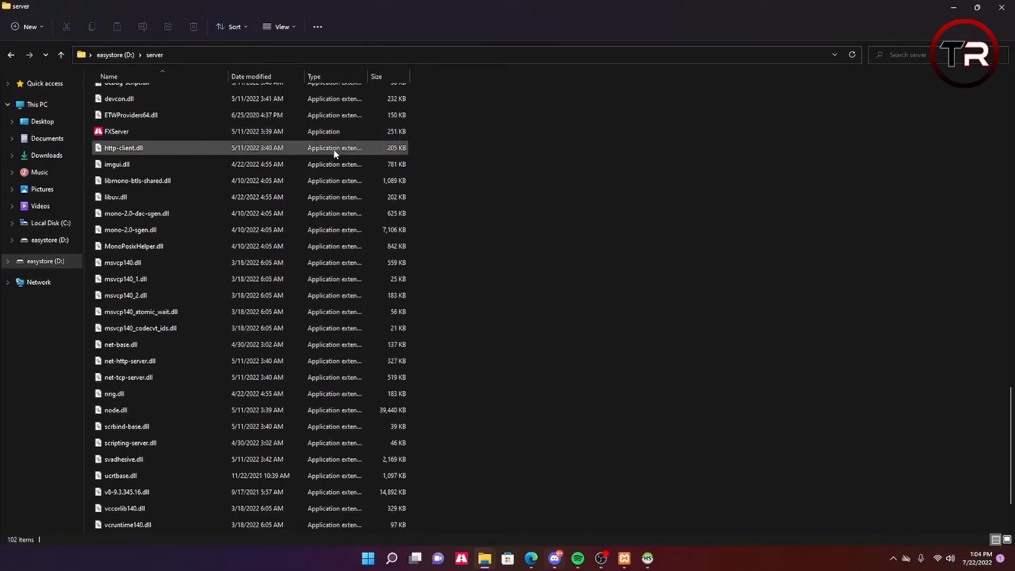
scroll(288, 180, up, 4)
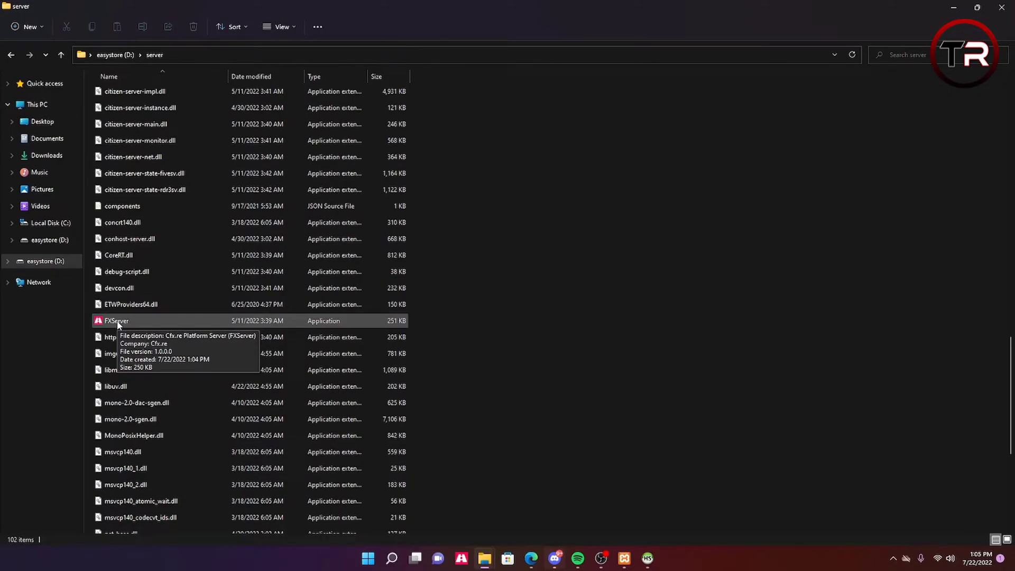
double_click(117, 322)
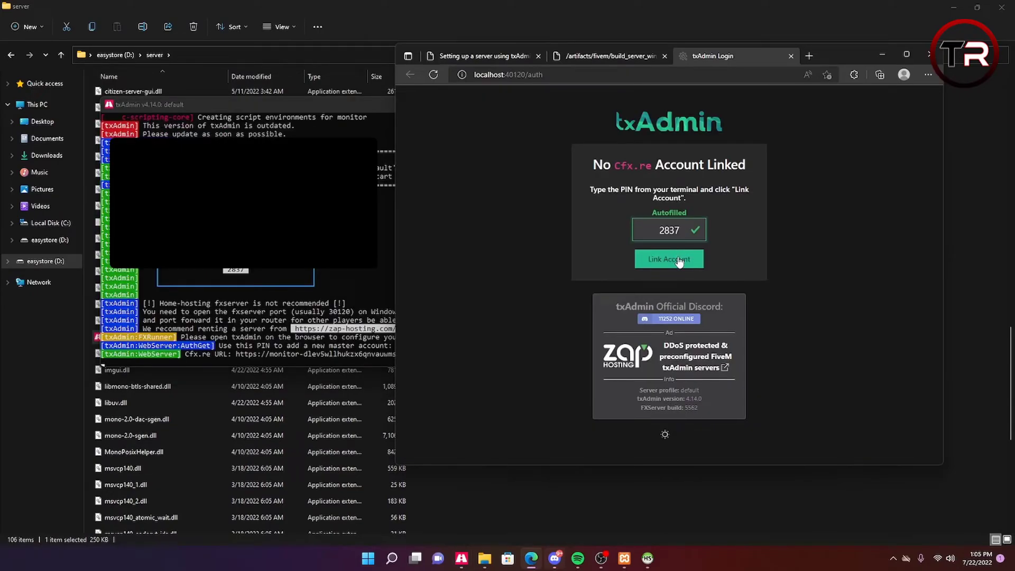
- Link the Cfx.re account to txAdmin with the PIN and create the master account with a backup password
click(679, 261)
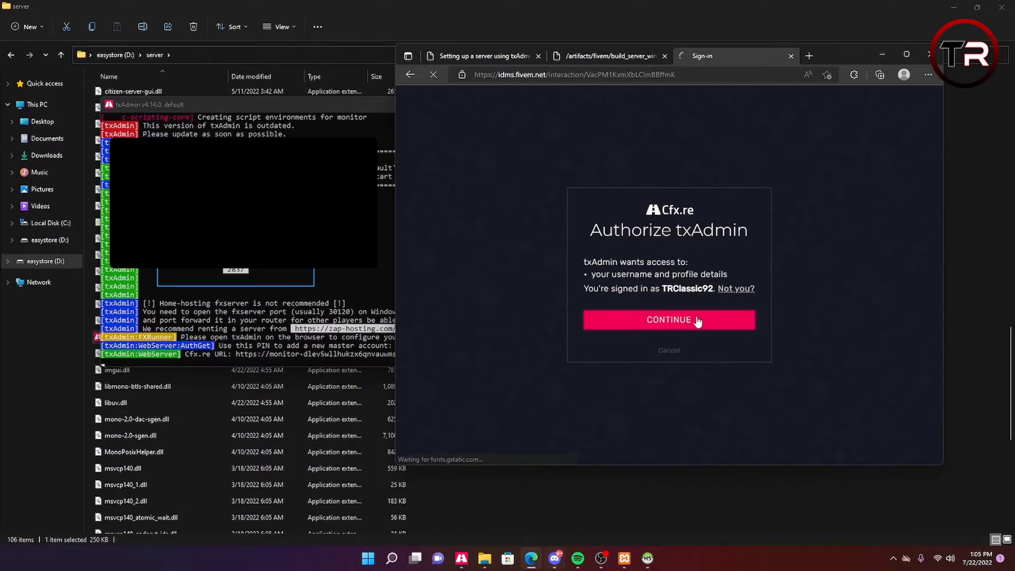
click(696, 320)
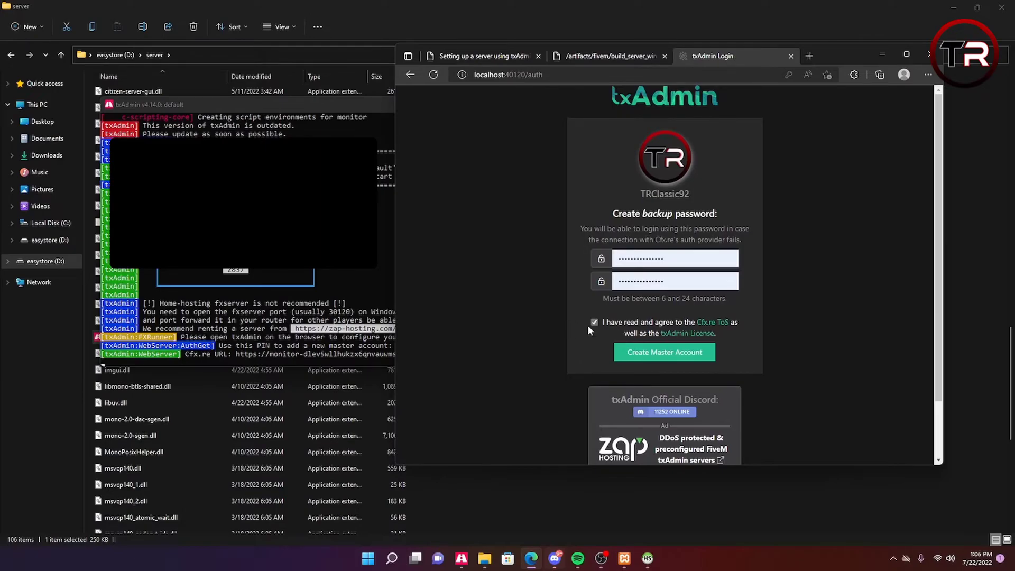
click(661, 354)
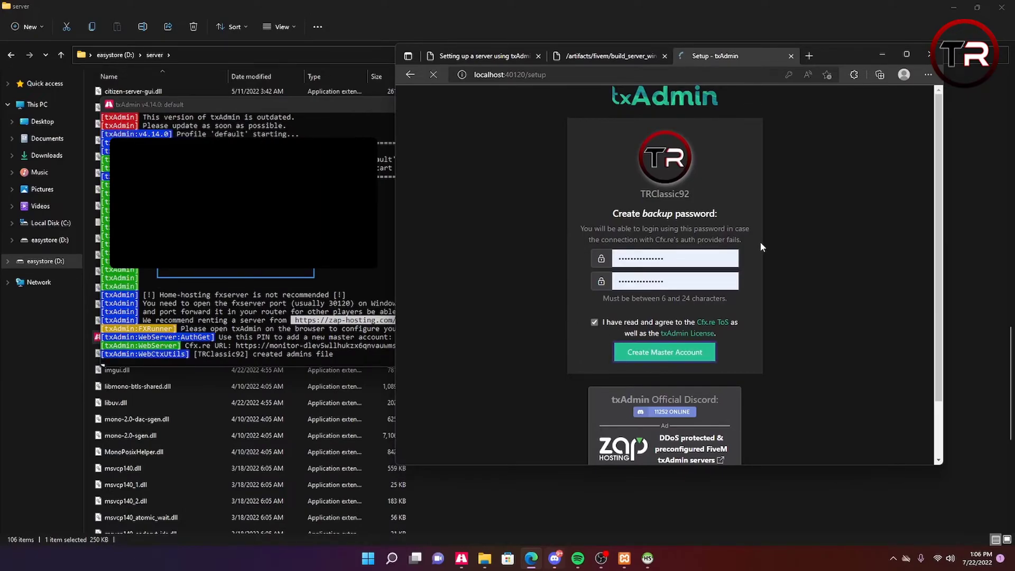
click(731, 184)
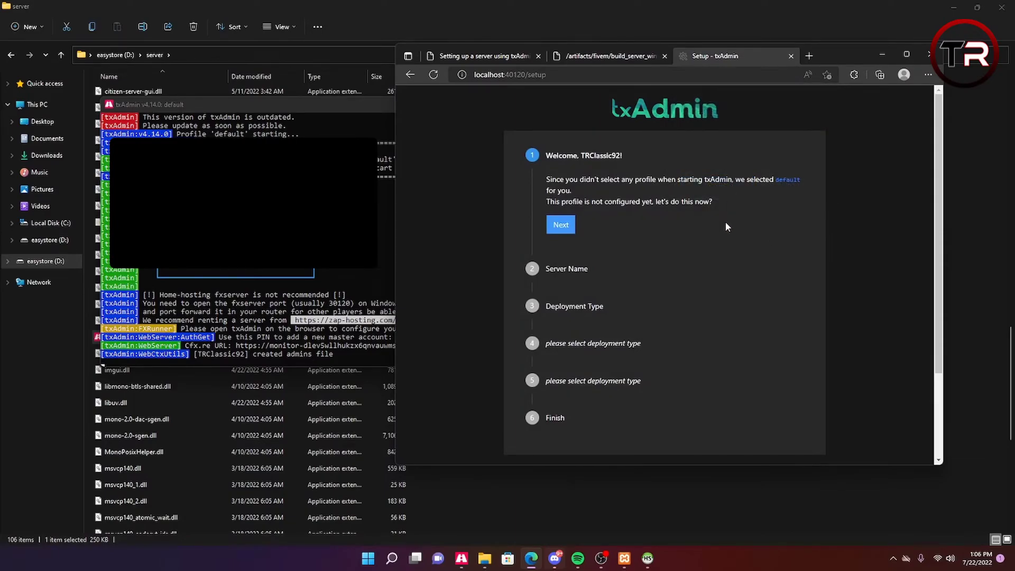
- Begin the txAdmin profile setup and set the server name to TR-Video
click(560, 224)
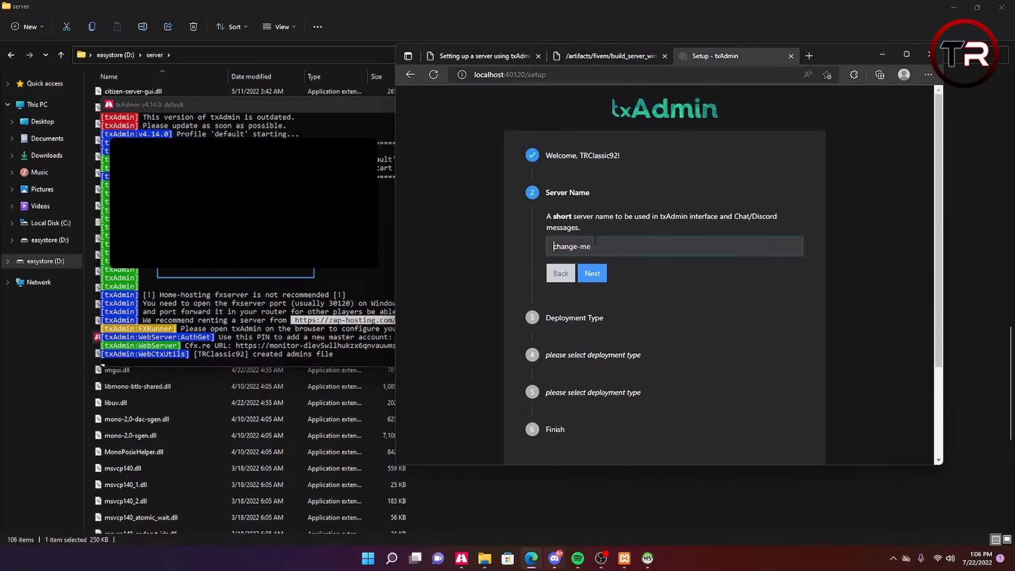
drag(611, 244, 521, 246)
text(TR-Video)
click(591, 275)
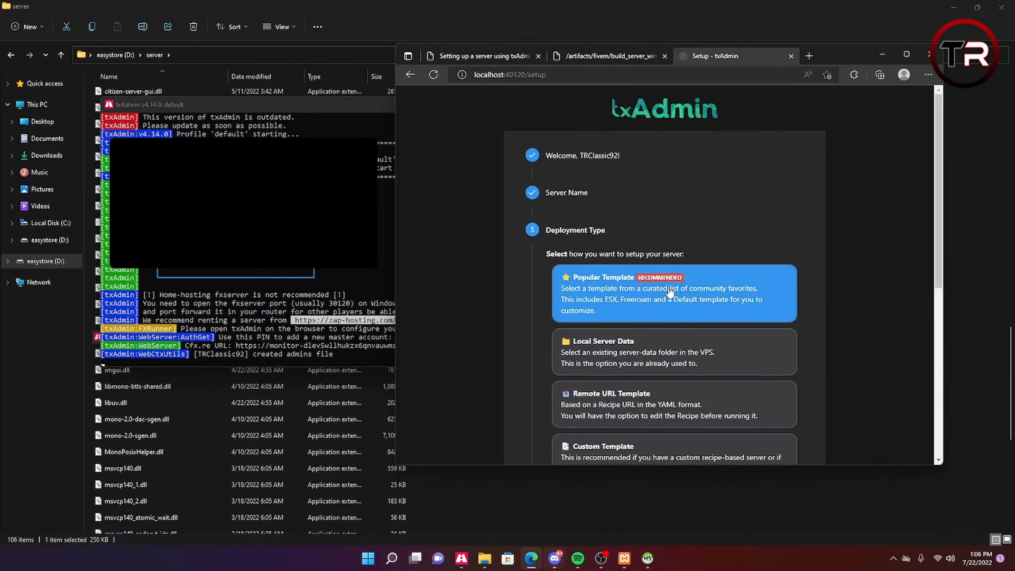
- Choose the Popular Template deployment with the QBCore Framework template and confirm the data location
click(670, 292)
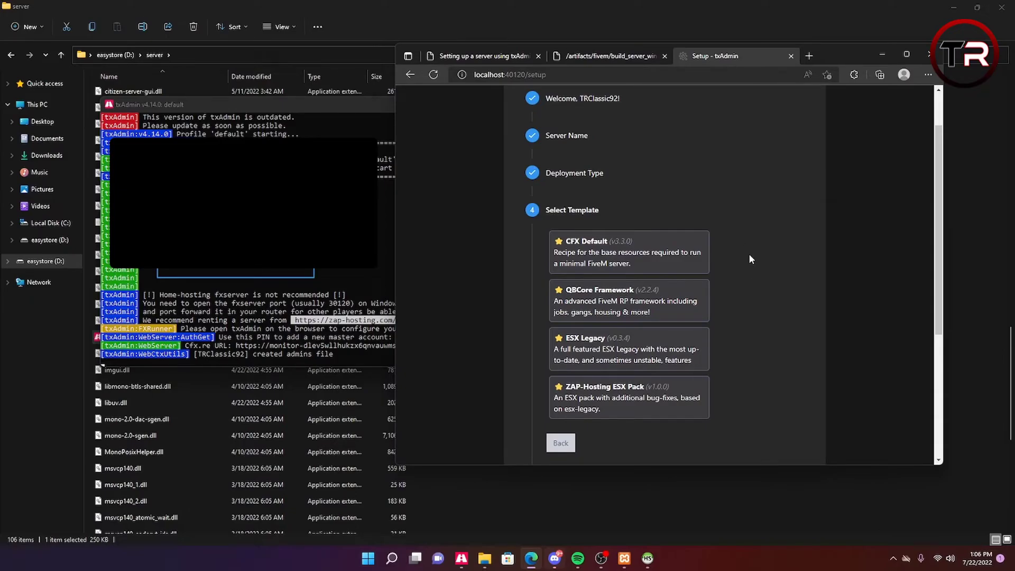
click(697, 298)
click(598, 343)
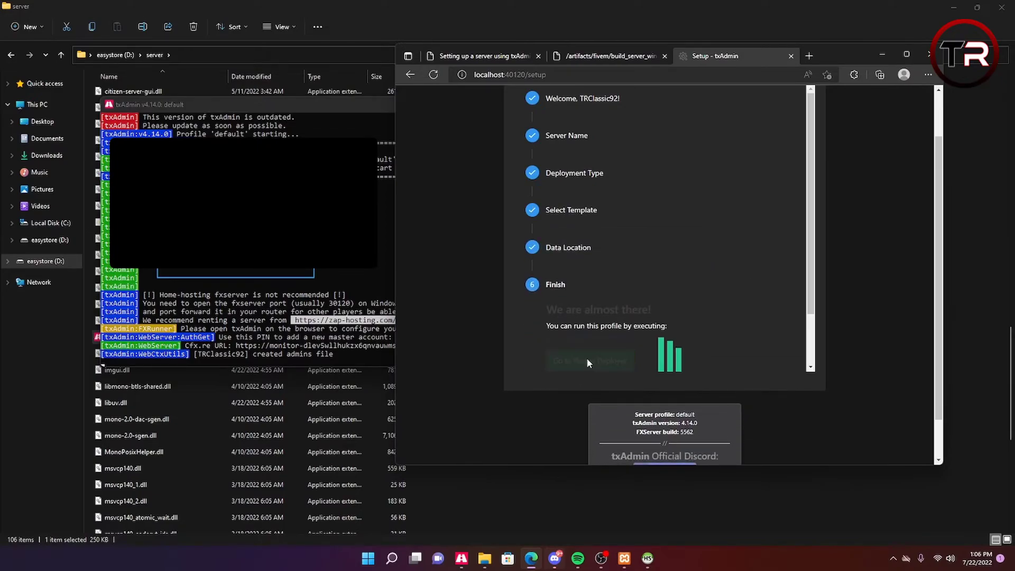
- Review the QBCore recipe through to its end and proceed to the input parameters
scroll(822, 250, down, 10)
scroll(823, 250, down, 20)
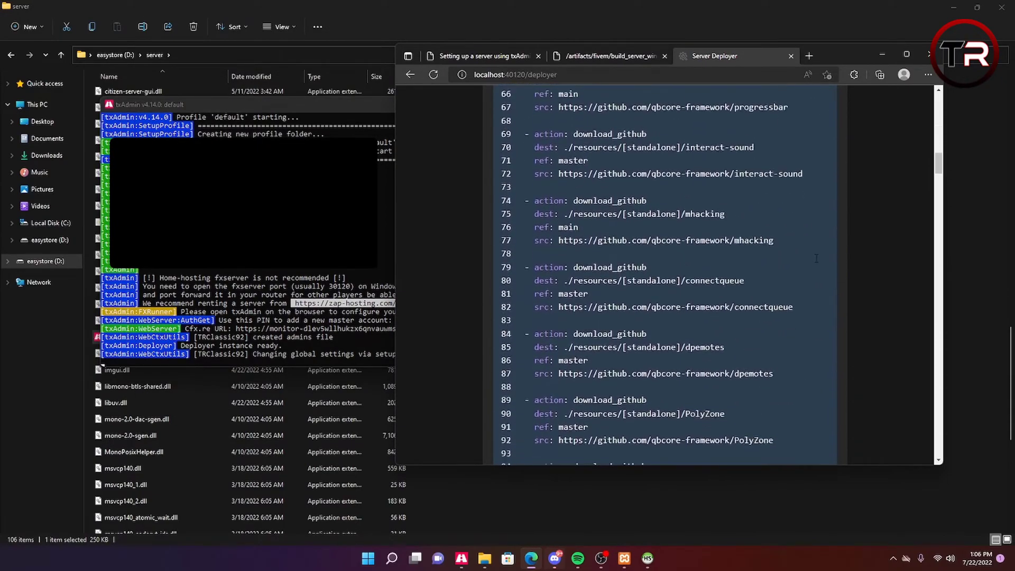
scroll(815, 263, down, 13)
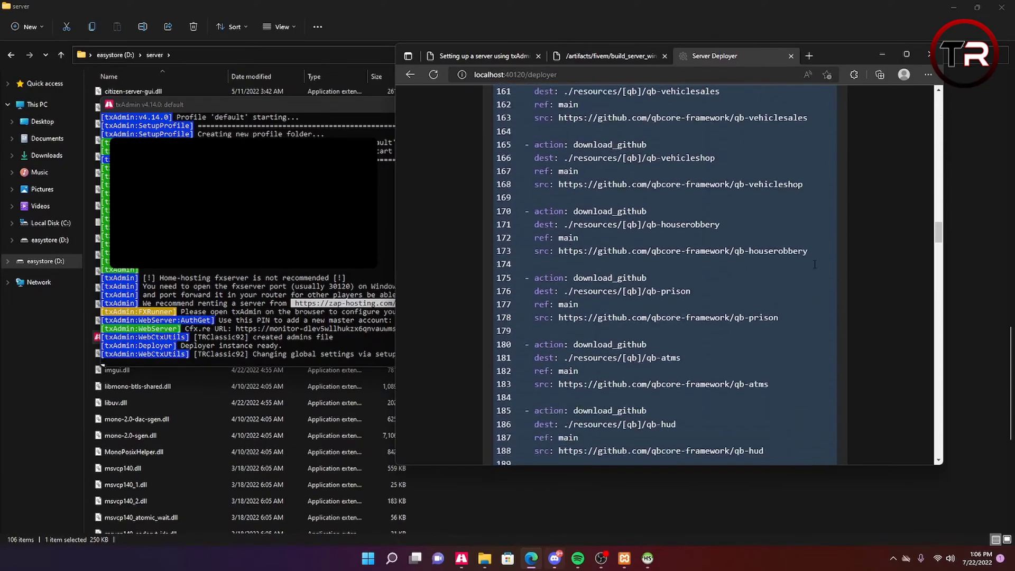
scroll(814, 273, down, 20)
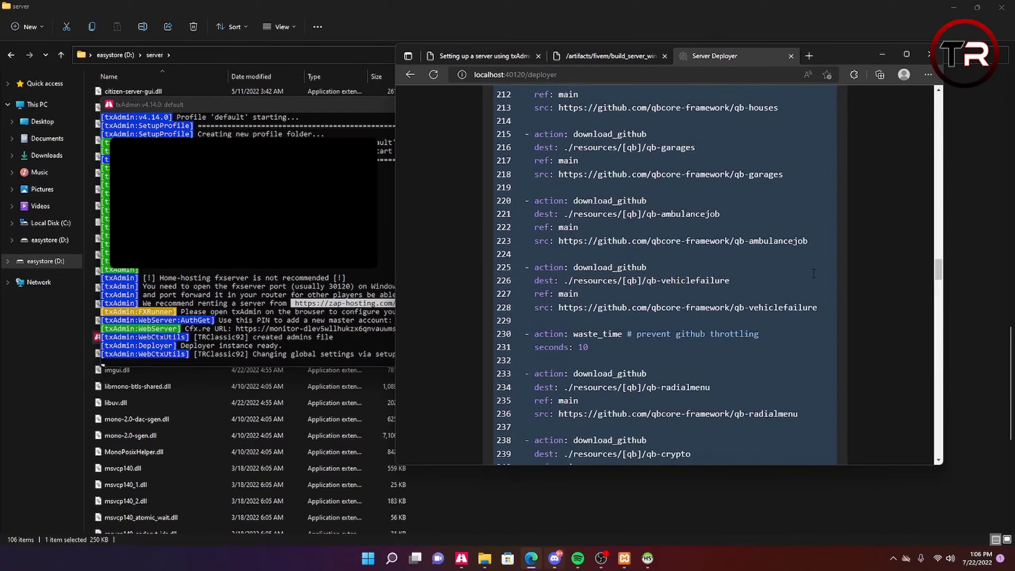
scroll(812, 286, down, 20)
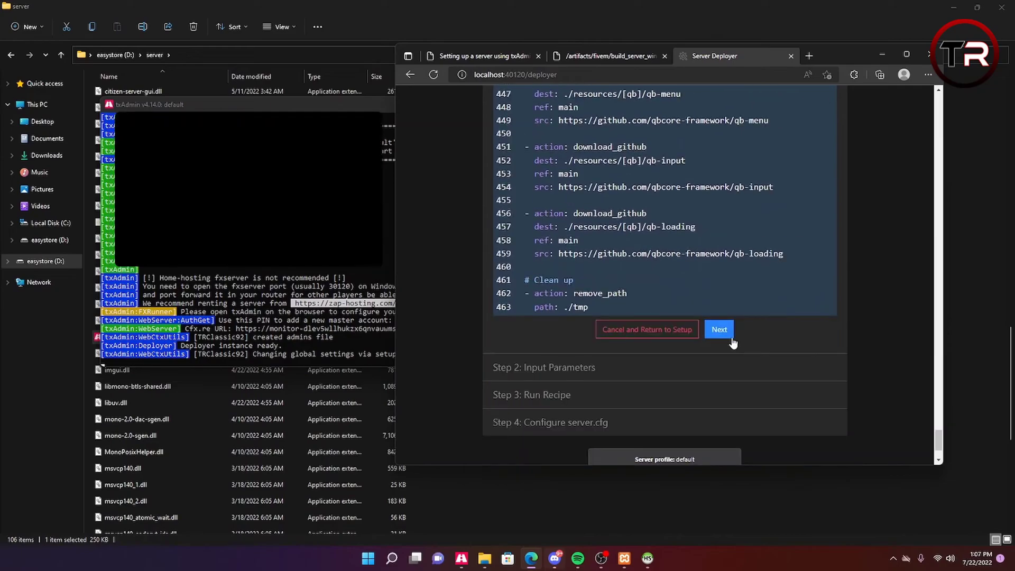
click(781, 331)
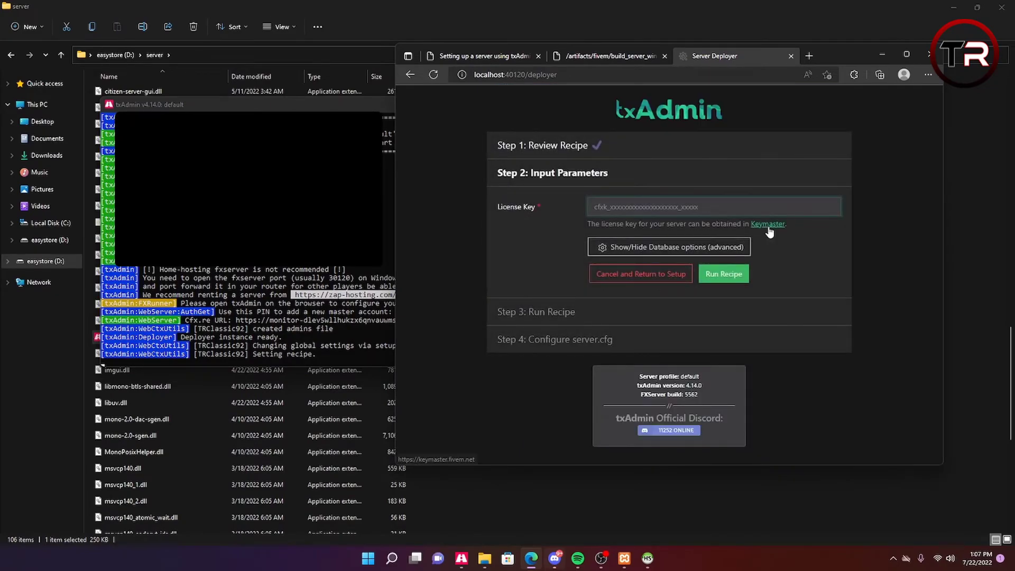
- Open Keymaster from the License Key help text, complete the security check and sign in
click(768, 226)
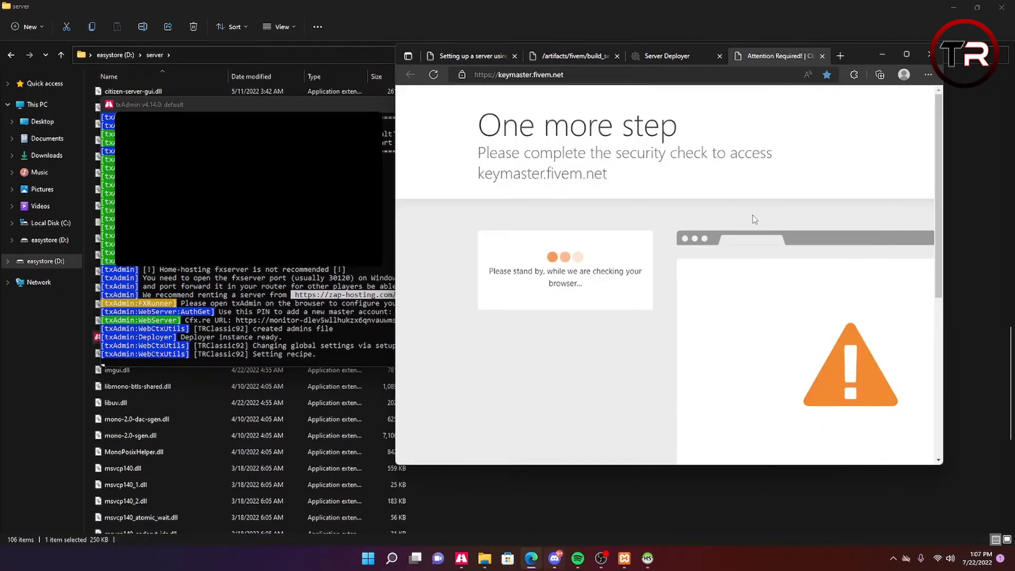
click(504, 275)
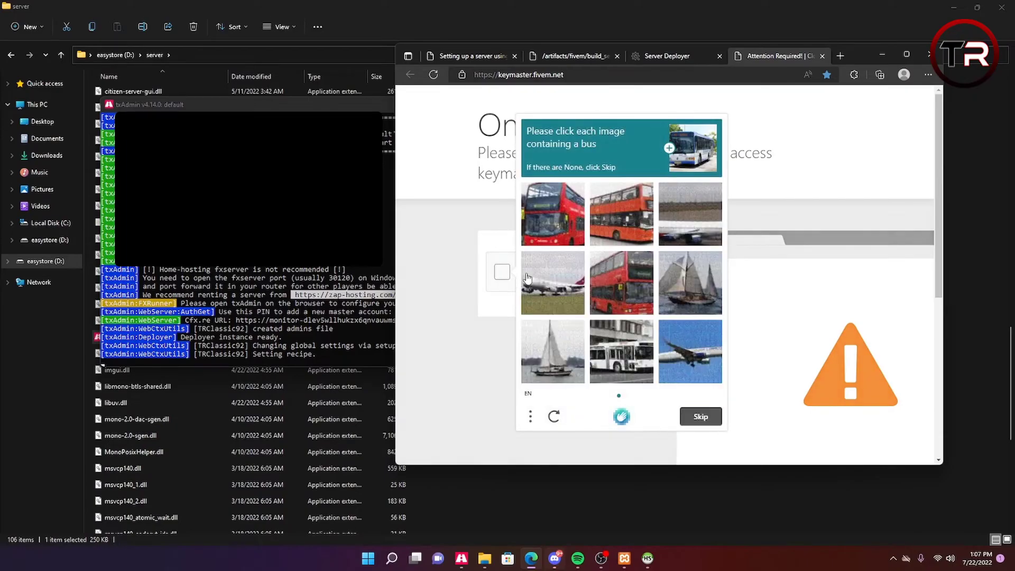
click(611, 232)
click(700, 417)
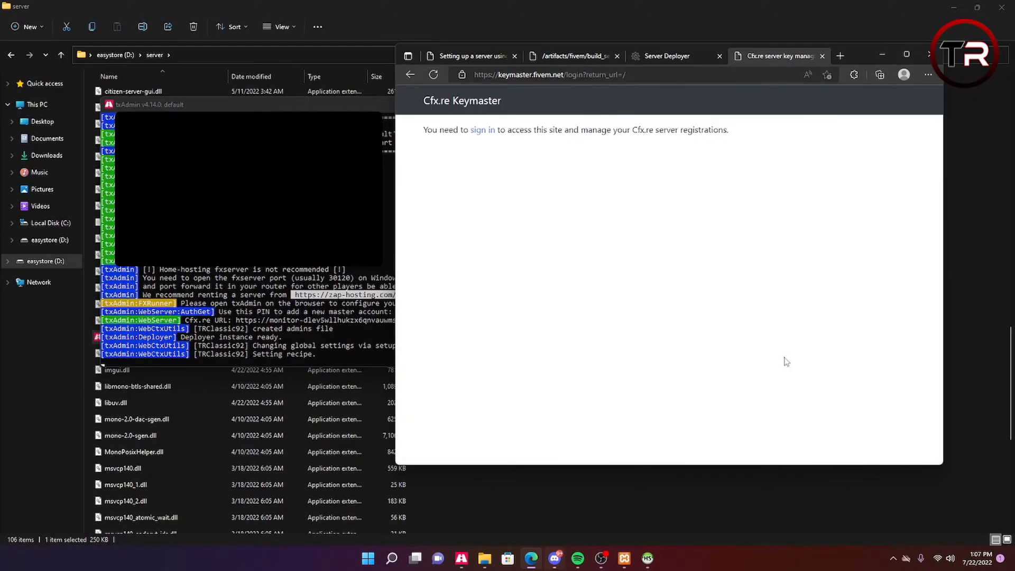
click(482, 130)
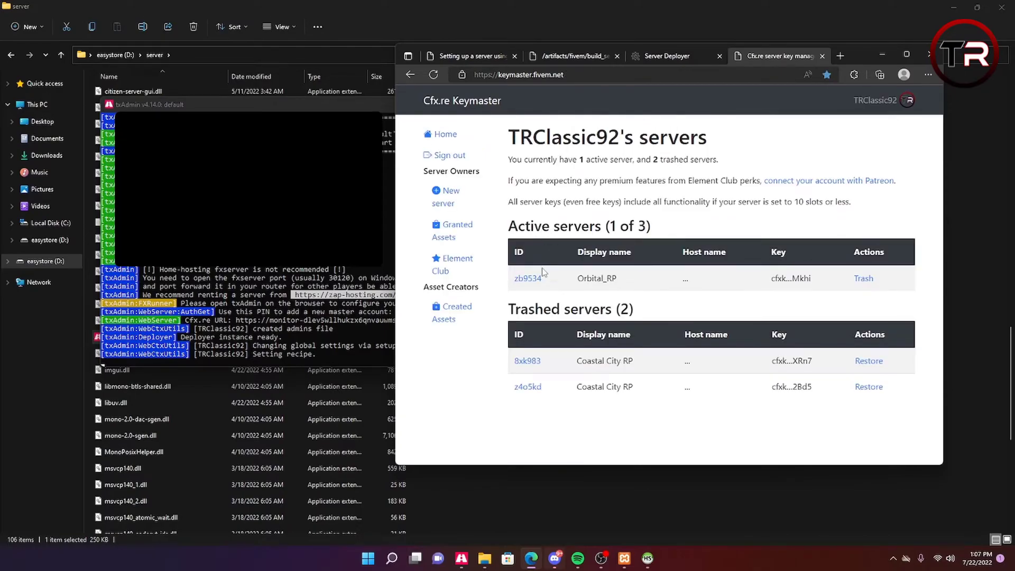
- Copy the license key of the active Orbital_RP server in Keymaster
click(529, 279)
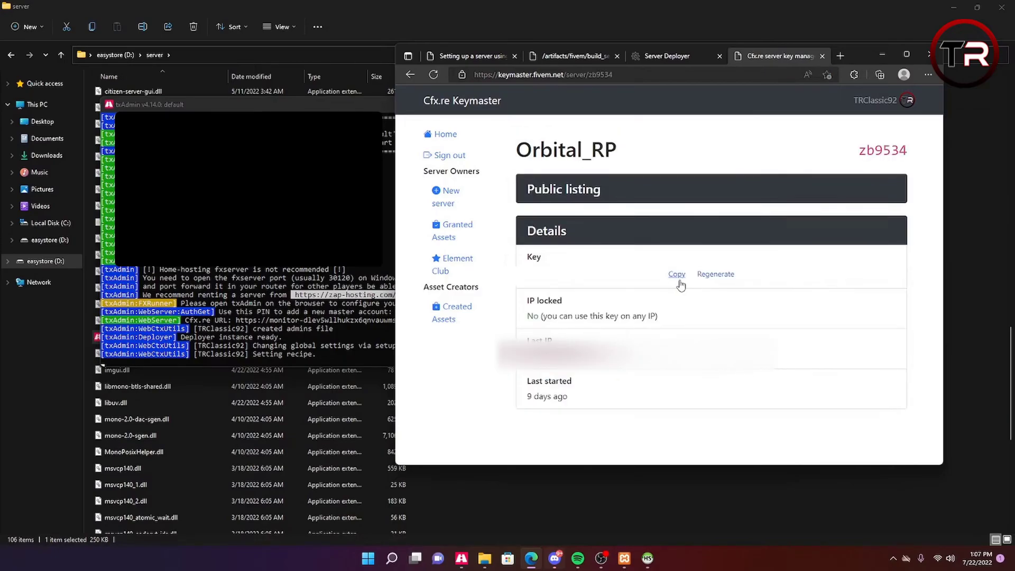
click(678, 276)
click(682, 276)
- Paste the copied license key into the Server Deployer's License Key field and run the recipe
click(689, 57)
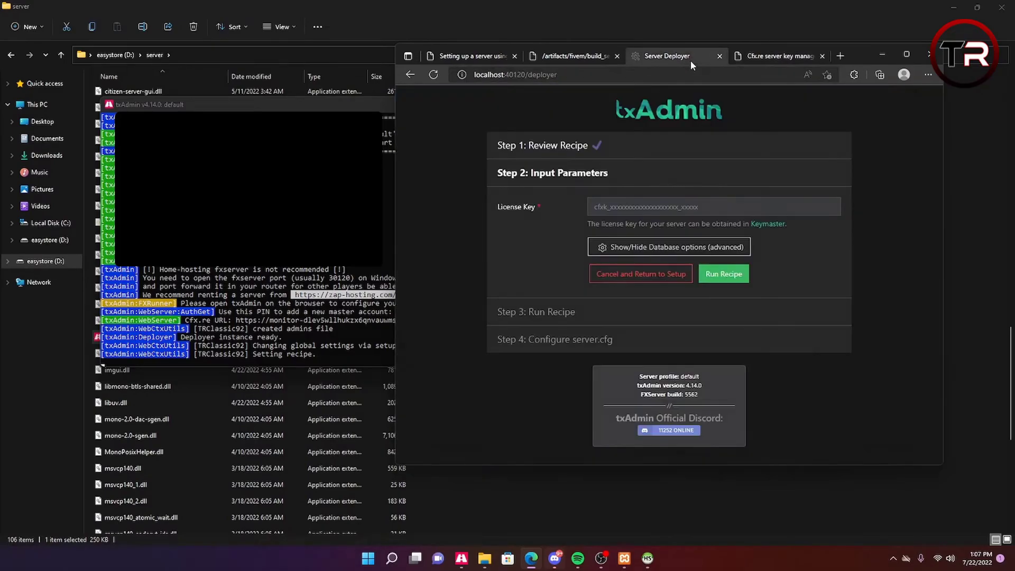
click(740, 207)
key(ctrl+v)
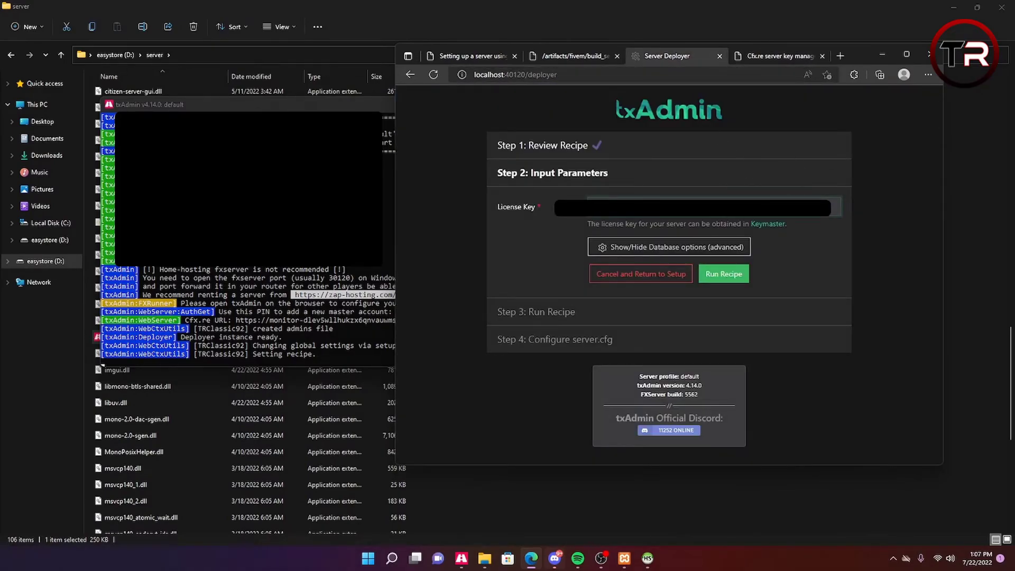
click(723, 275)
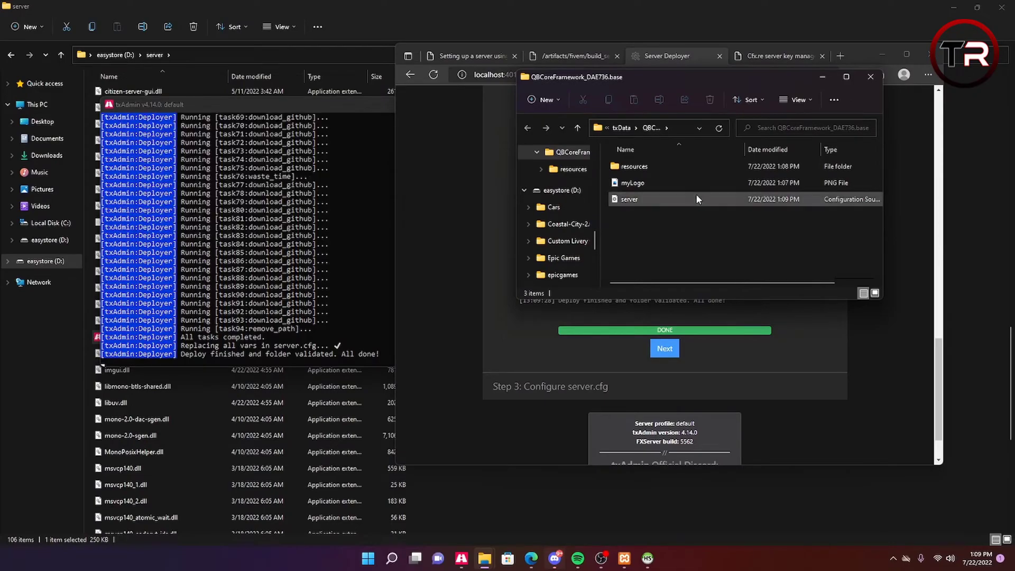
- Move the QBCoreFramework_DAE736.base folder window aside and continue the deployer to the server.cfg configuration, viewing the file's end
drag(690, 83, 604, 40)
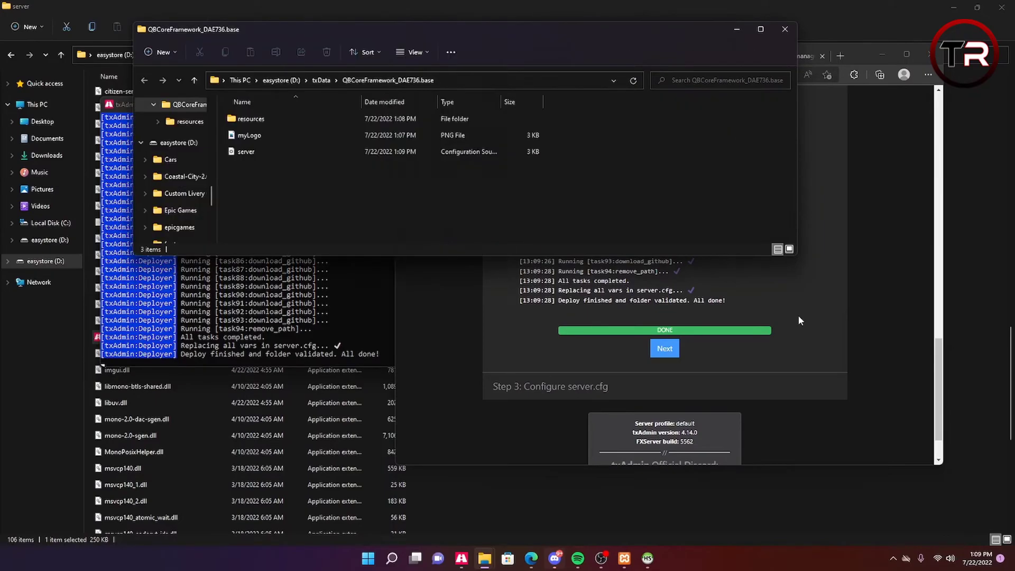
click(799, 316)
click(663, 352)
scroll(688, 365, down, 1)
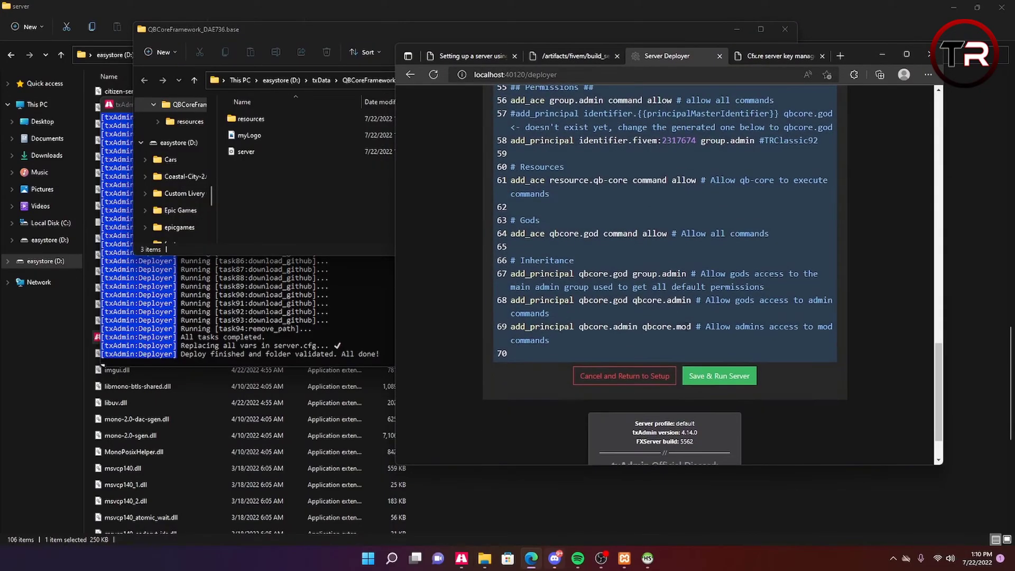
- Save the server.cfg and run the server from the deployer, and stop the running server from the txAdmin dashboard
click(725, 378)
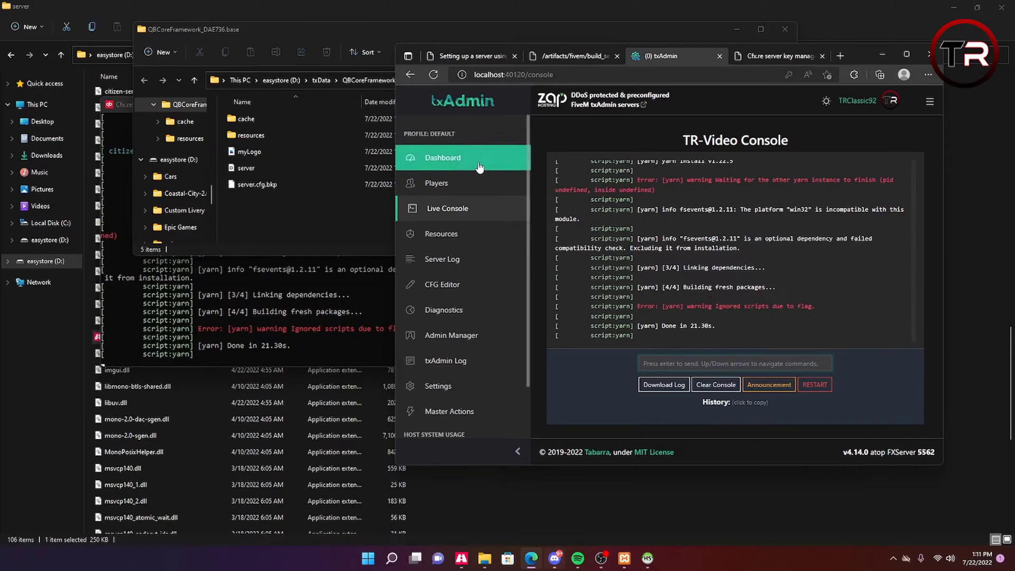
click(444, 158)
scroll(728, 266, down, 2)
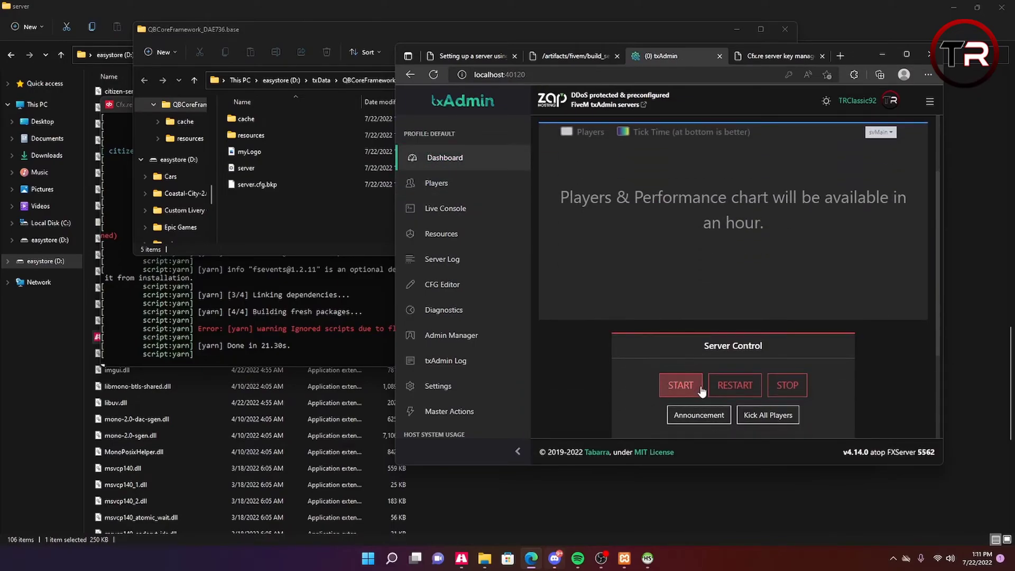
click(787, 385)
click(811, 295)
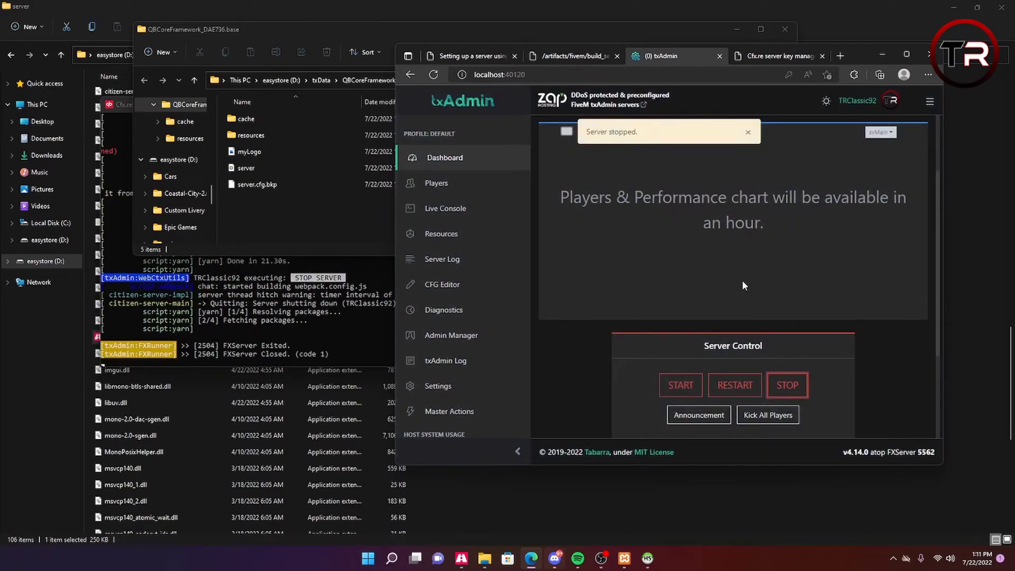
- Refresh the database list in HeidiSQL and look through the tables of the qbcoreframework_dae736 database
click(647, 558)
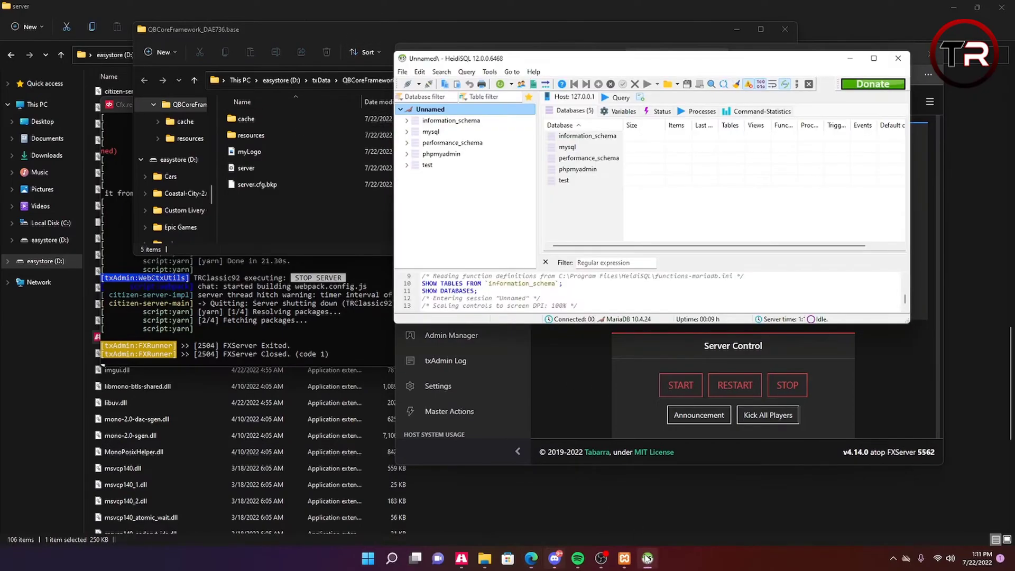
click(500, 84)
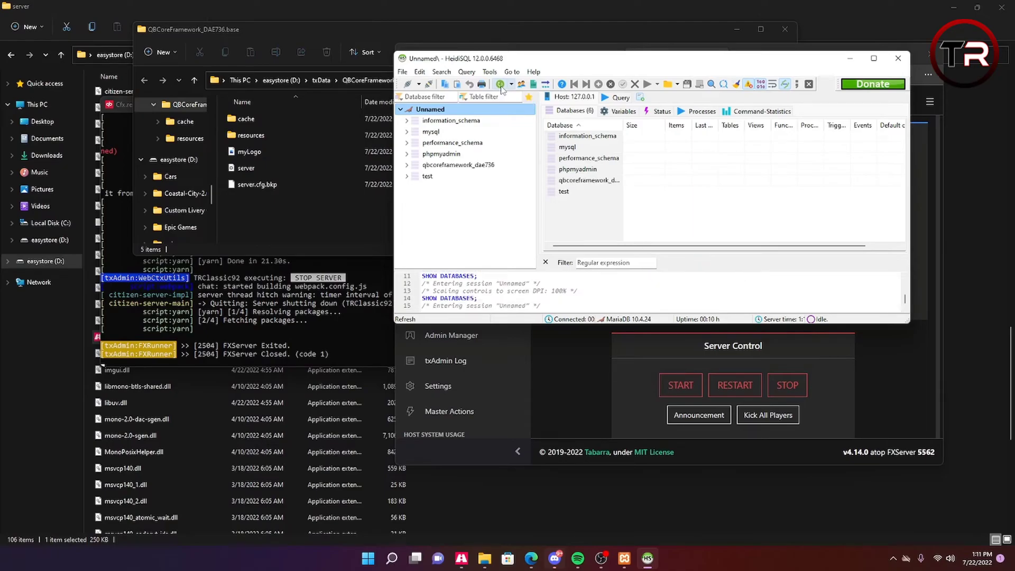
click(435, 165)
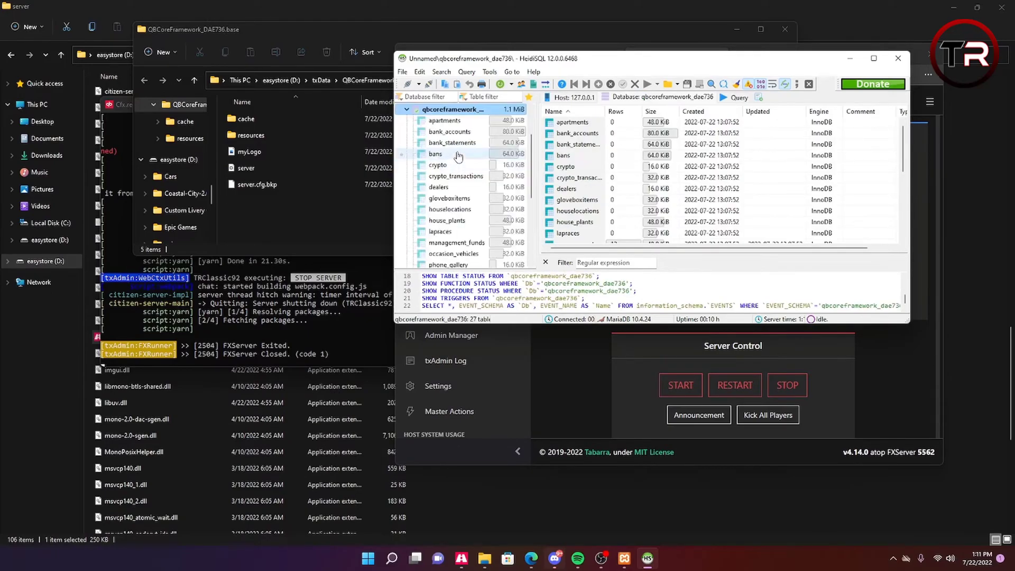
scroll(465, 185, down, 5)
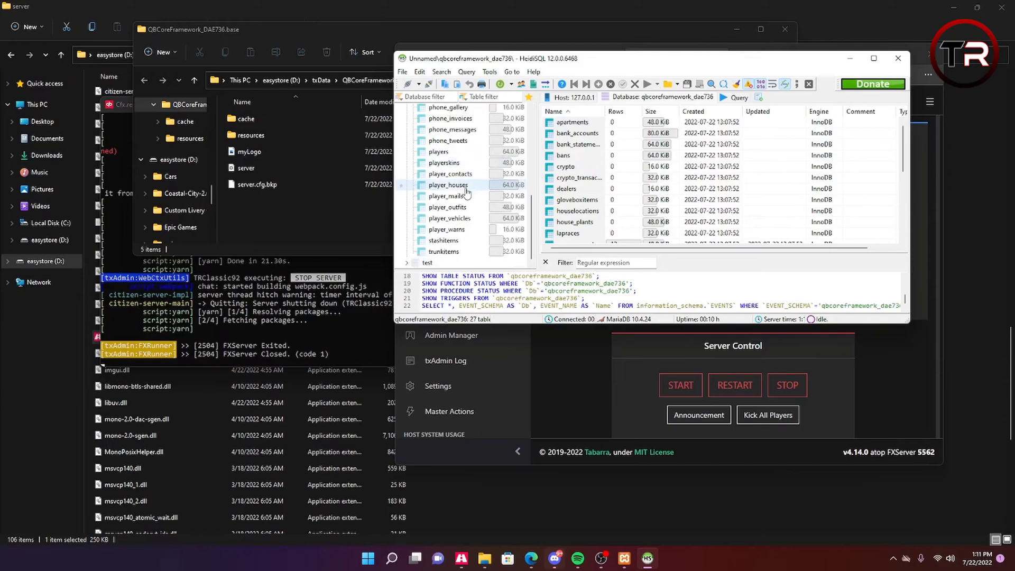
scroll(467, 211, up, 1)
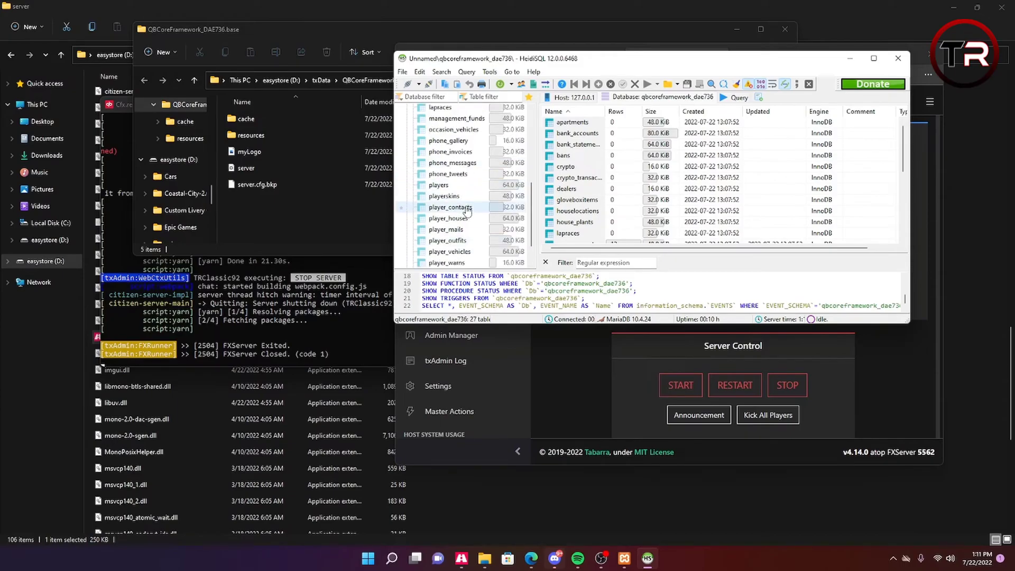
scroll(468, 212, up, 1)
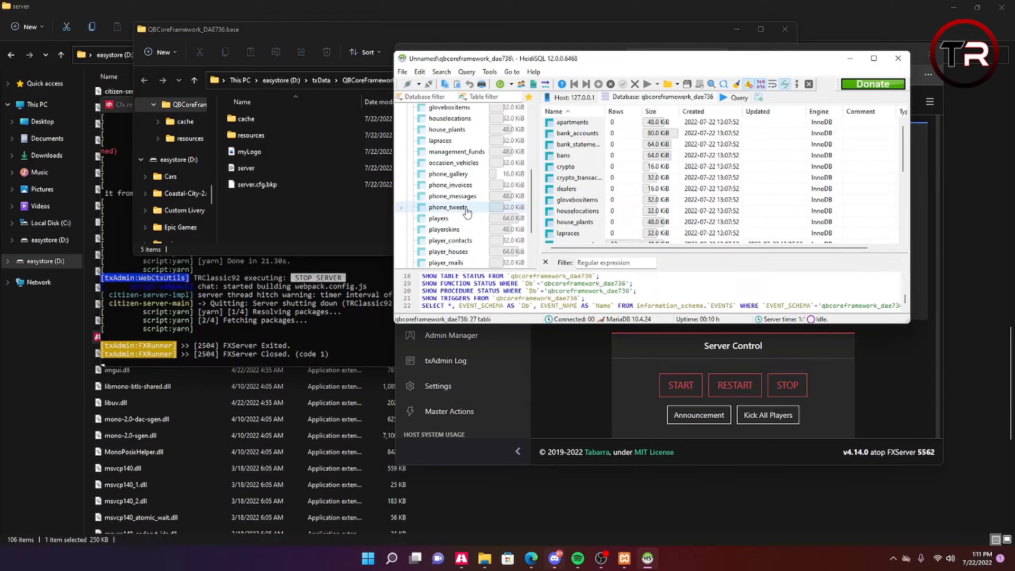
scroll(467, 211, up, 1)
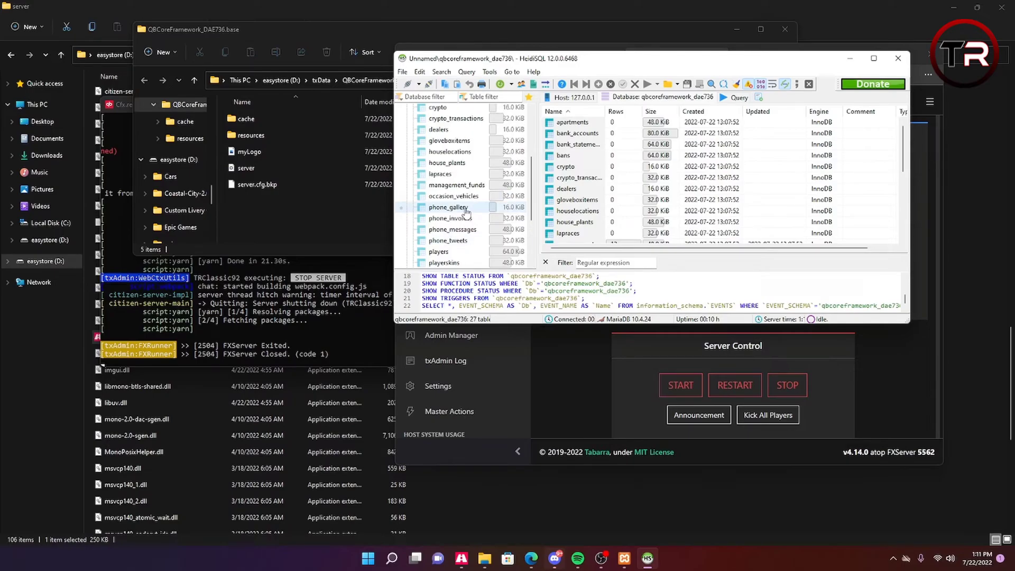
click(851, 59)
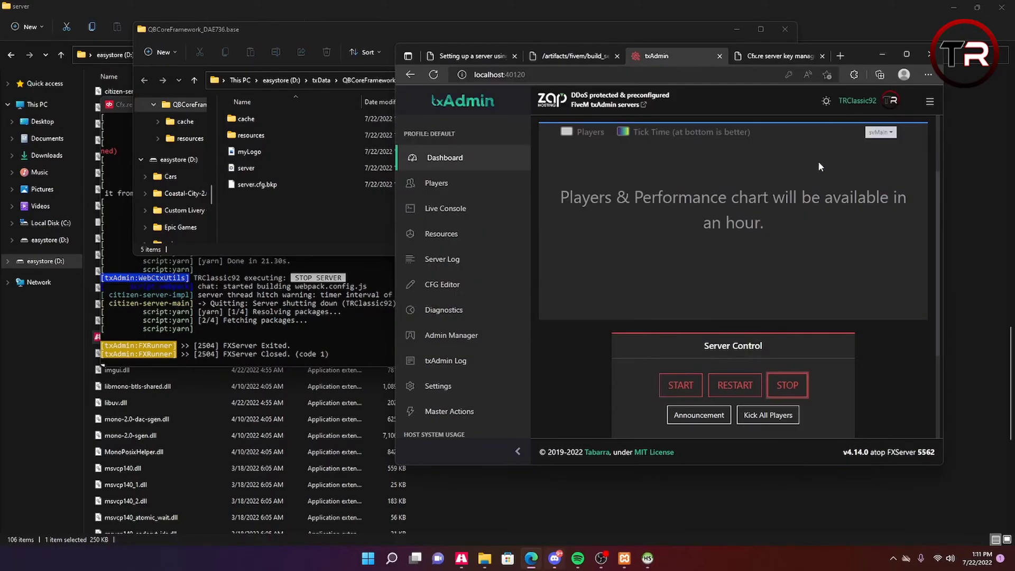
- Open server.cfg from the QBCoreFramework_DAE736.base folder and examine the sv_enforceGameBuild setting
double_click(254, 168)
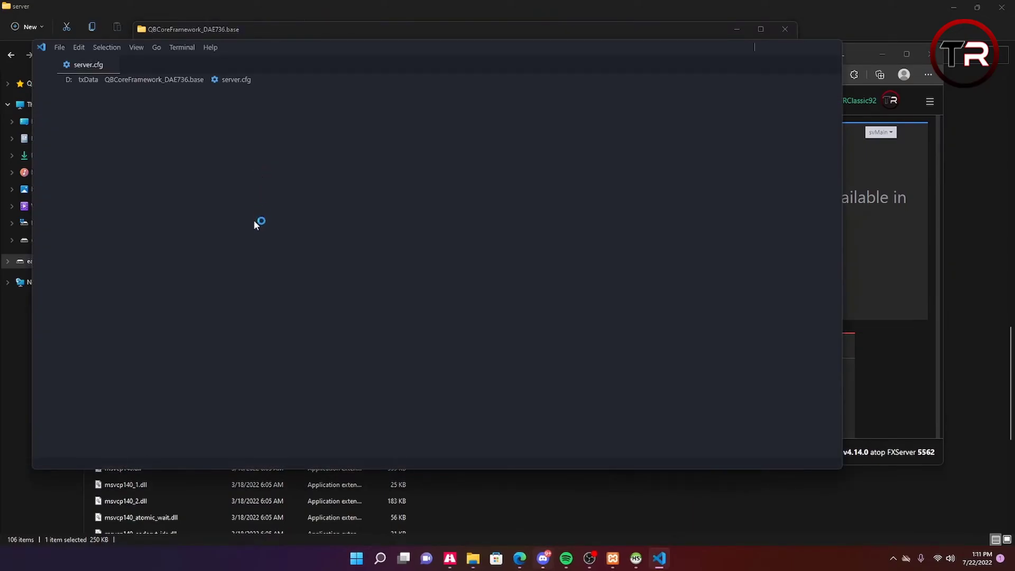
click(226, 314)
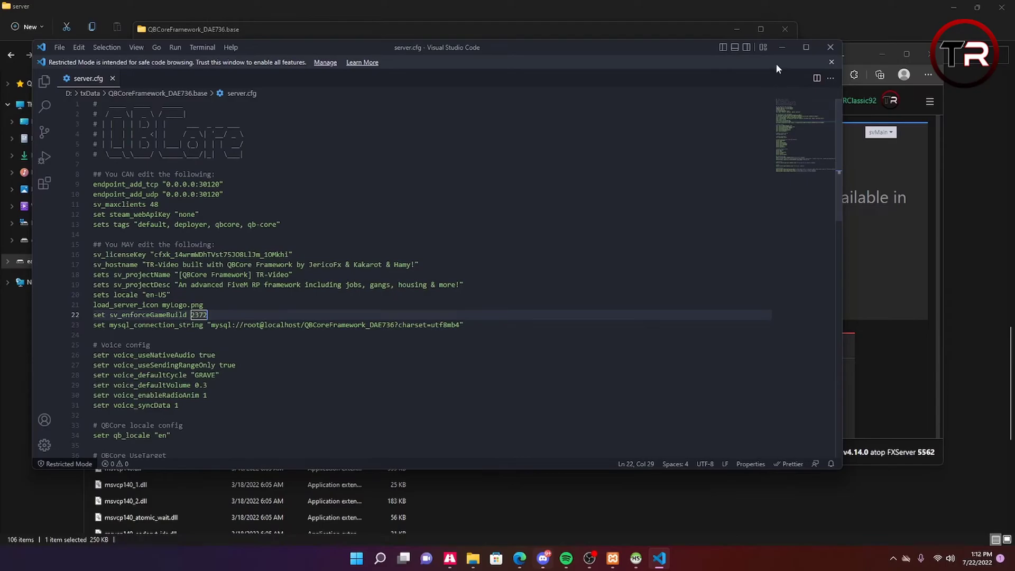
click(782, 47)
- Clear away the old server windows and start the server with the start_5562_default batch file on easystore (D:)
click(736, 30)
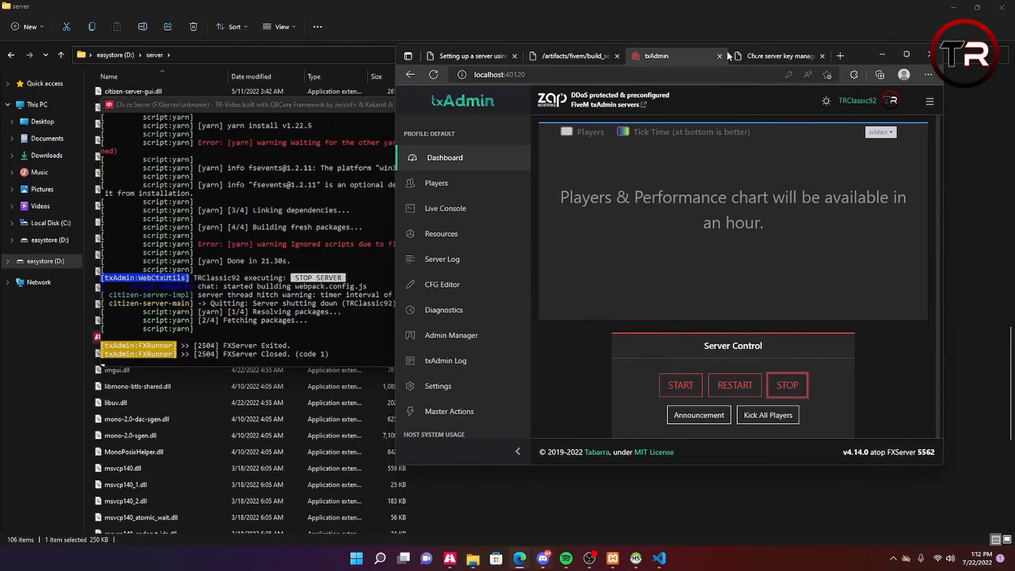
click(348, 258)
click(605, 104)
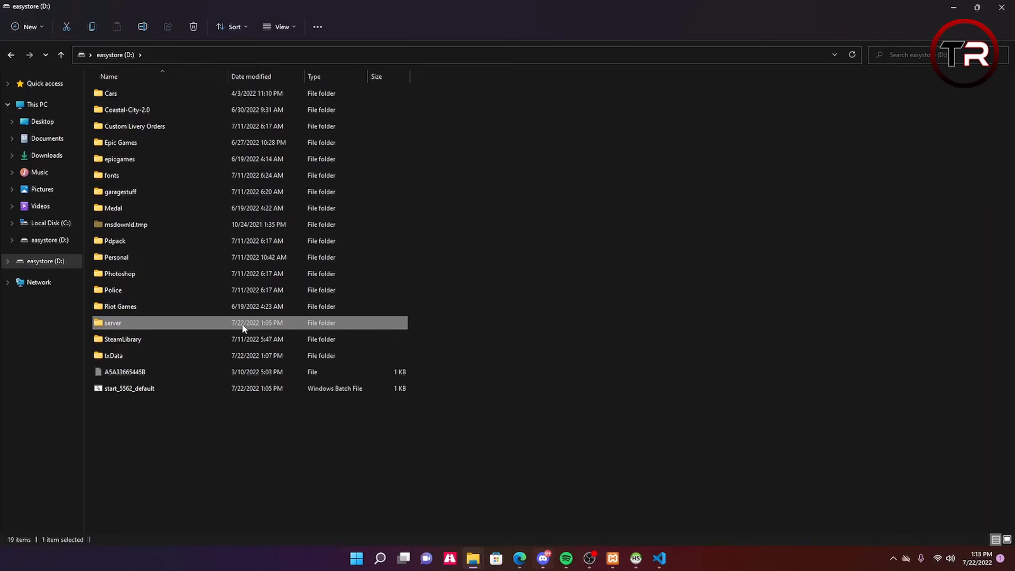
double_click(208, 390)
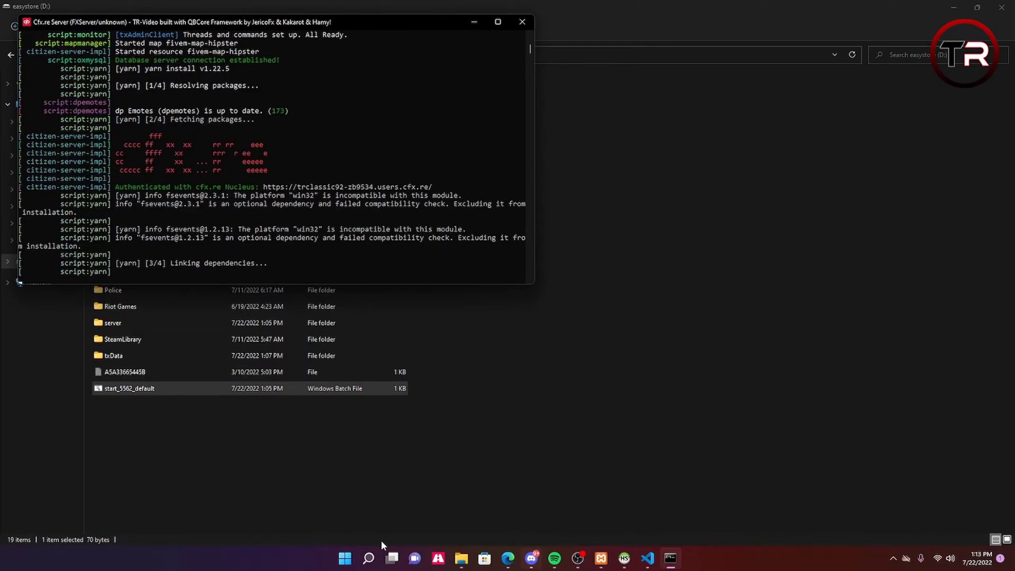
- Launch the FiveM client, connect to the local server and accept the restart to game version 2372
click(370, 558)
text(fiveM)
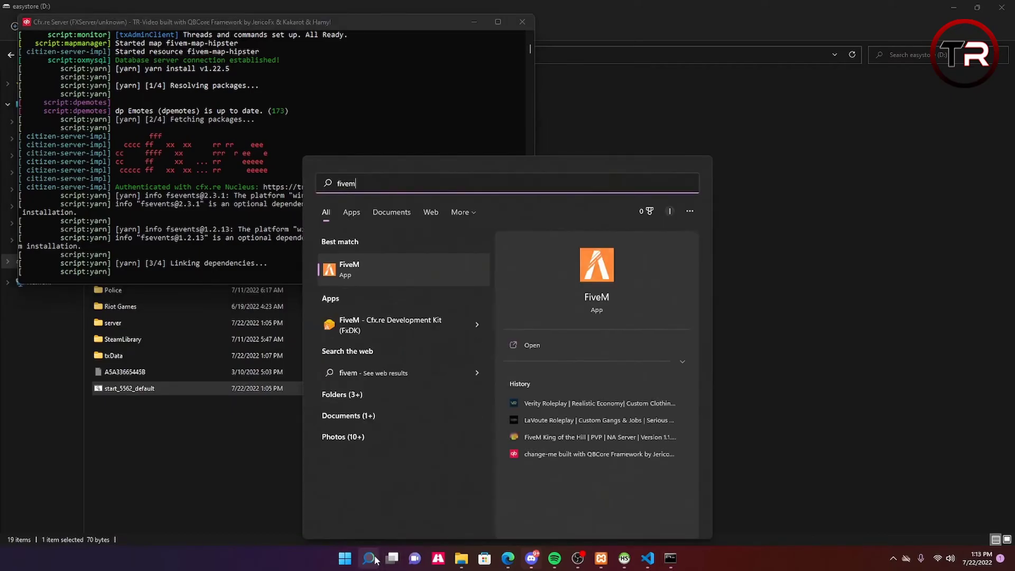
key(Return)
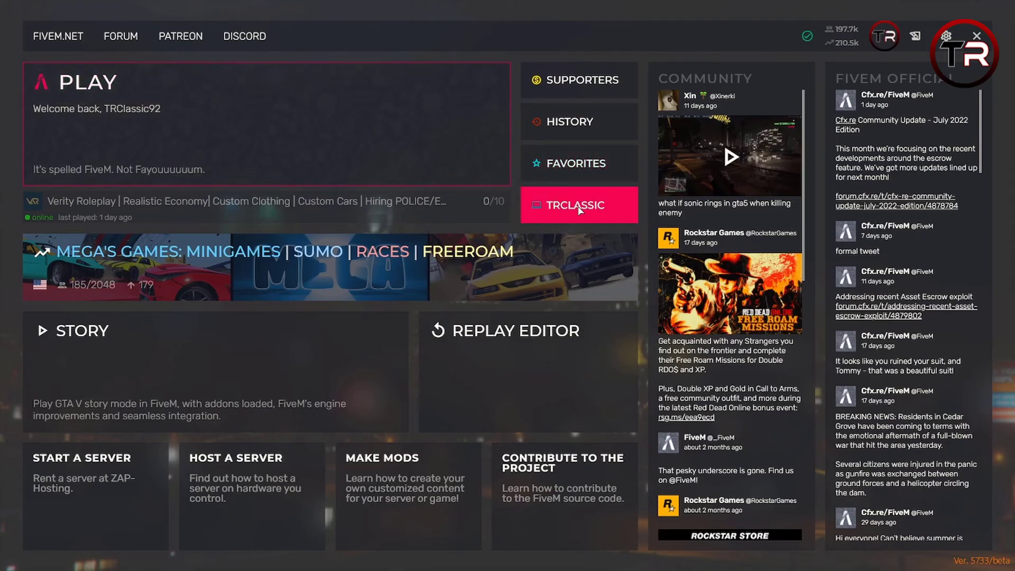
click(579, 210)
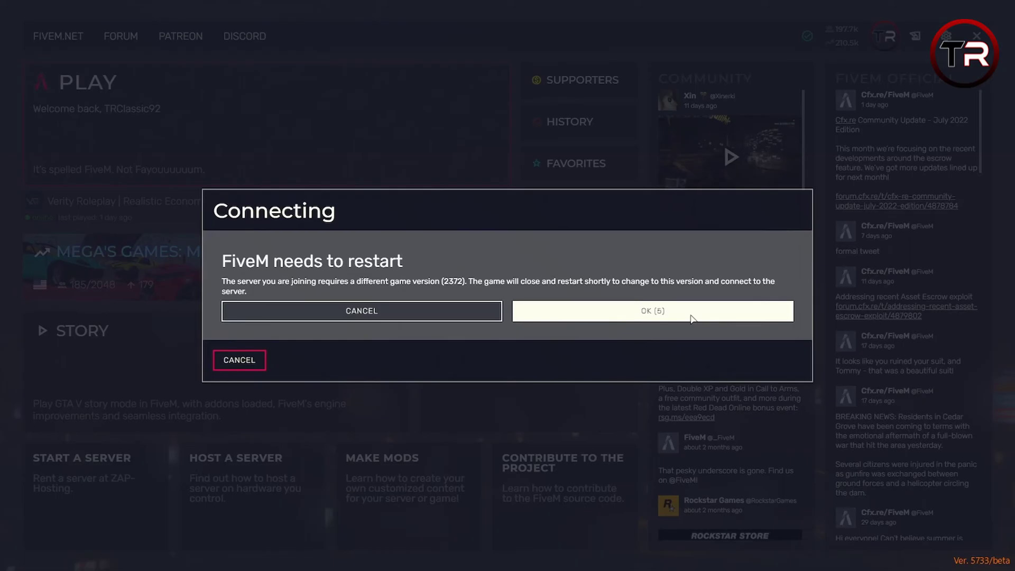
click(690, 316)
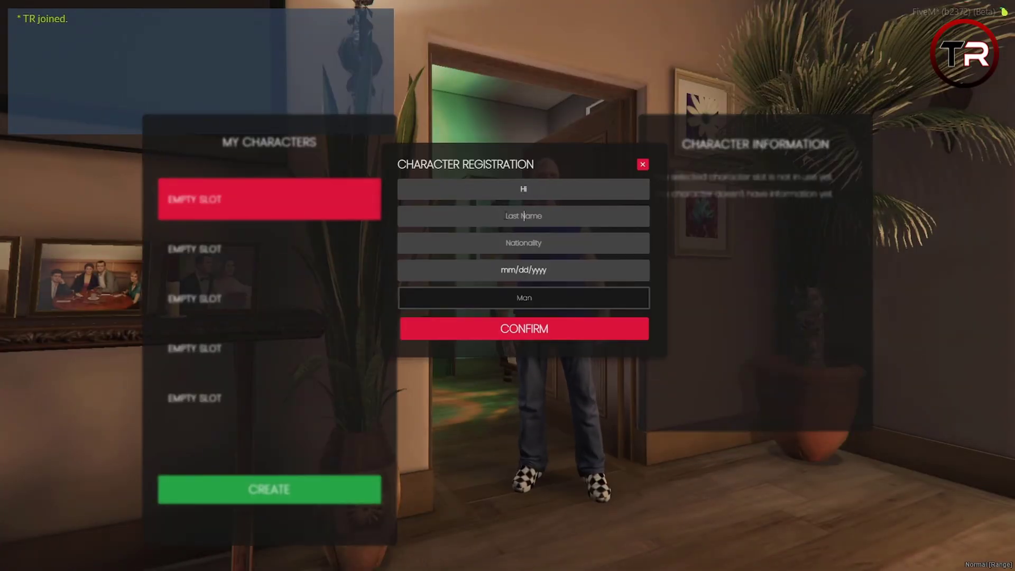
- Register the new character with the last name Youtube and leave the starting apartment through its door
click(523, 215)
text(Youtube)
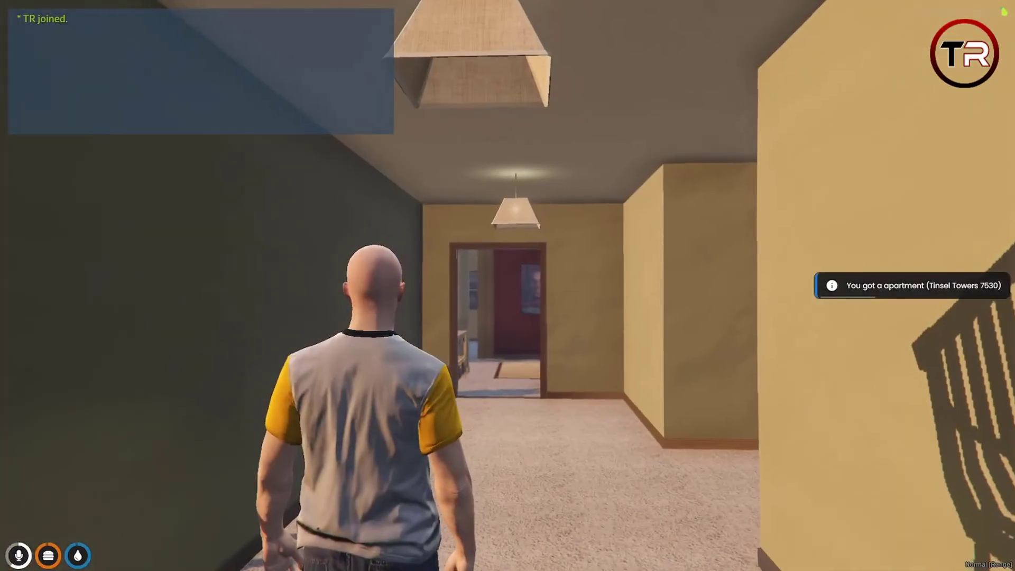
key(w)
key(w)
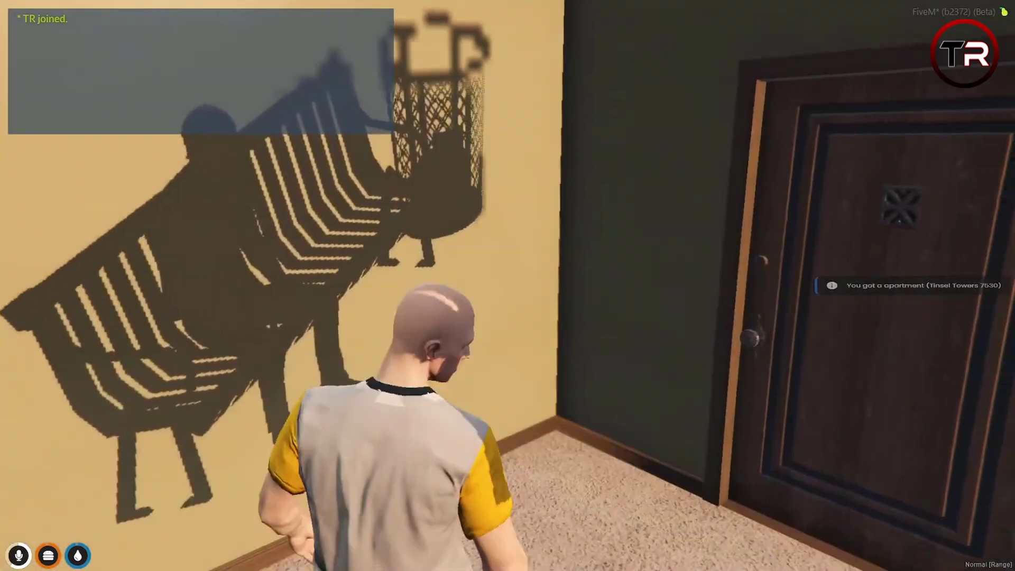
key(e)
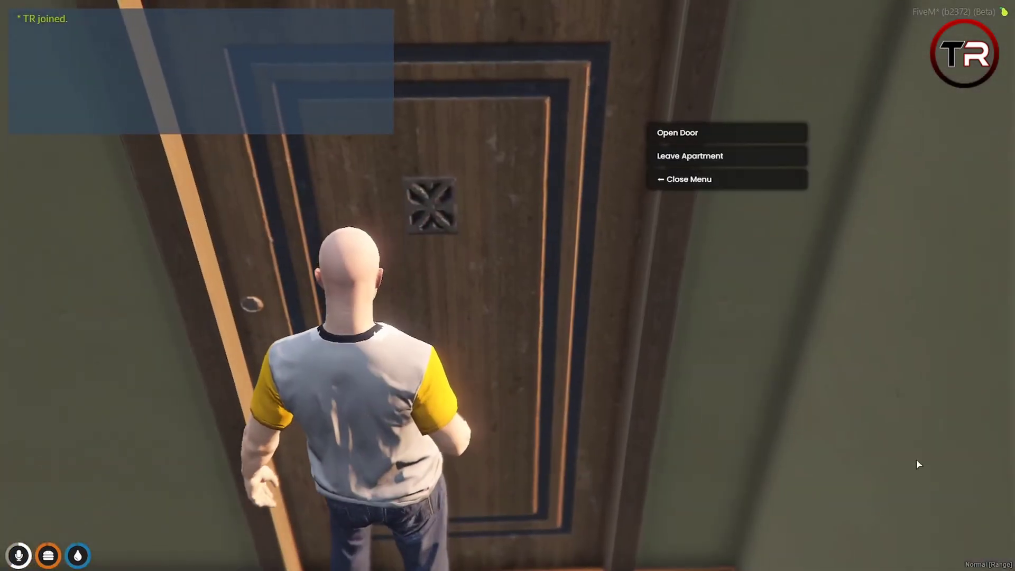
click(693, 156)
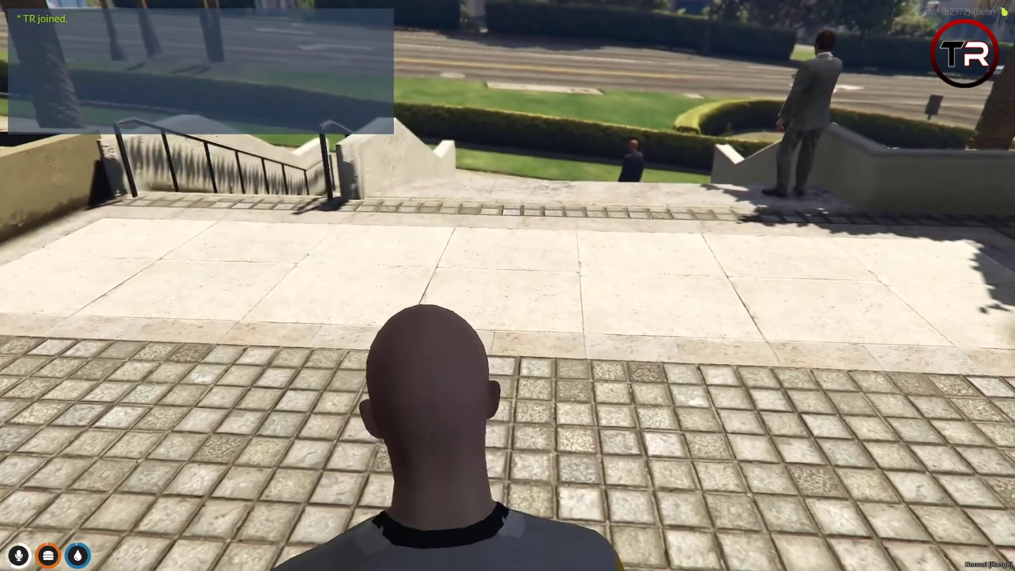
key(w)
key(w)
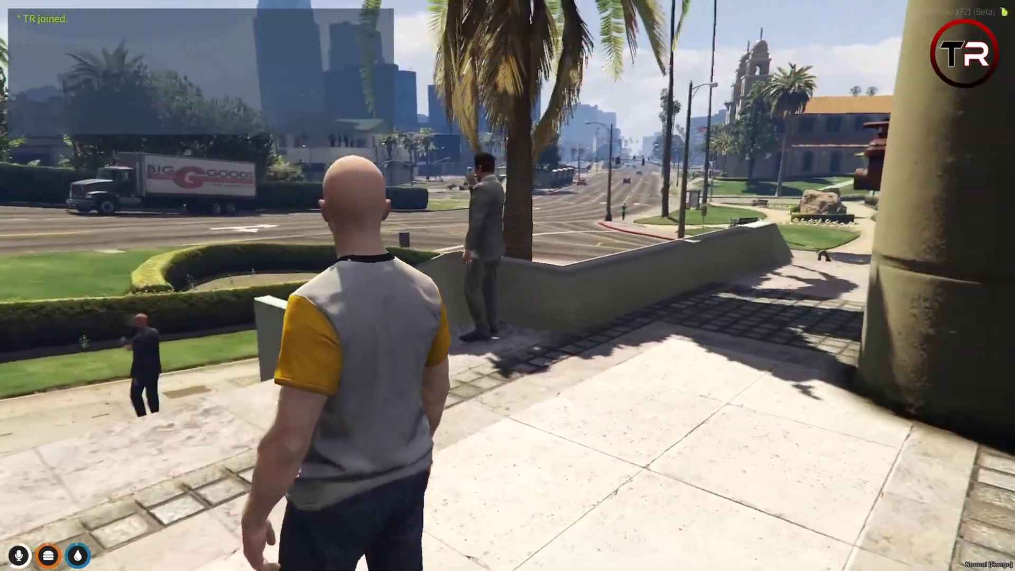
key(w)
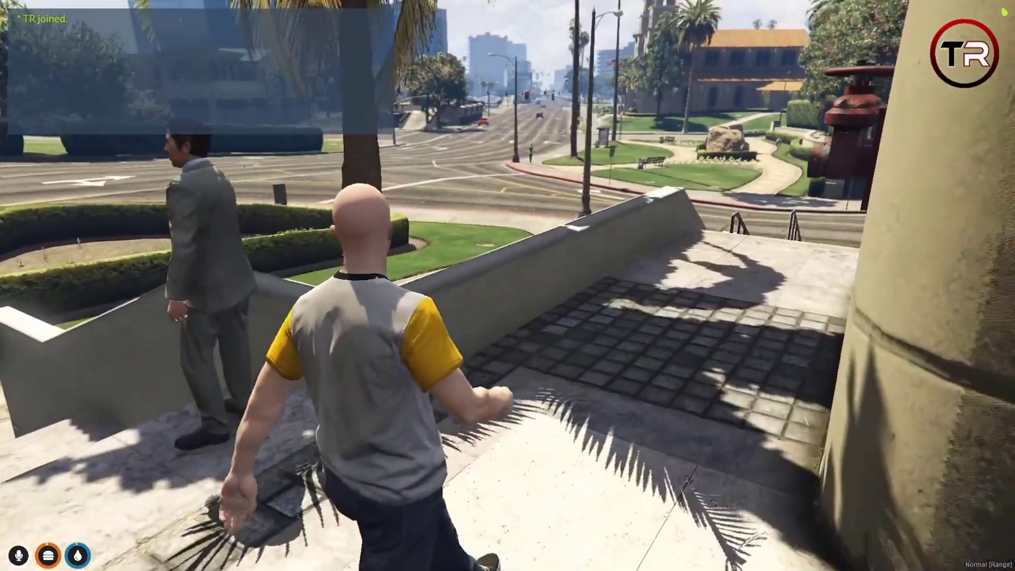
key(w)
key(w)
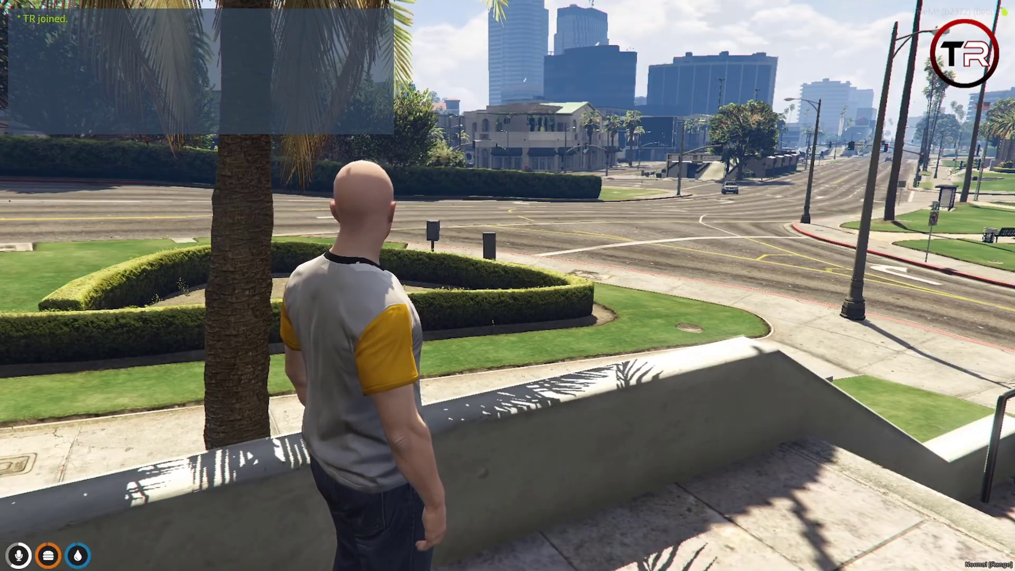
key(w)
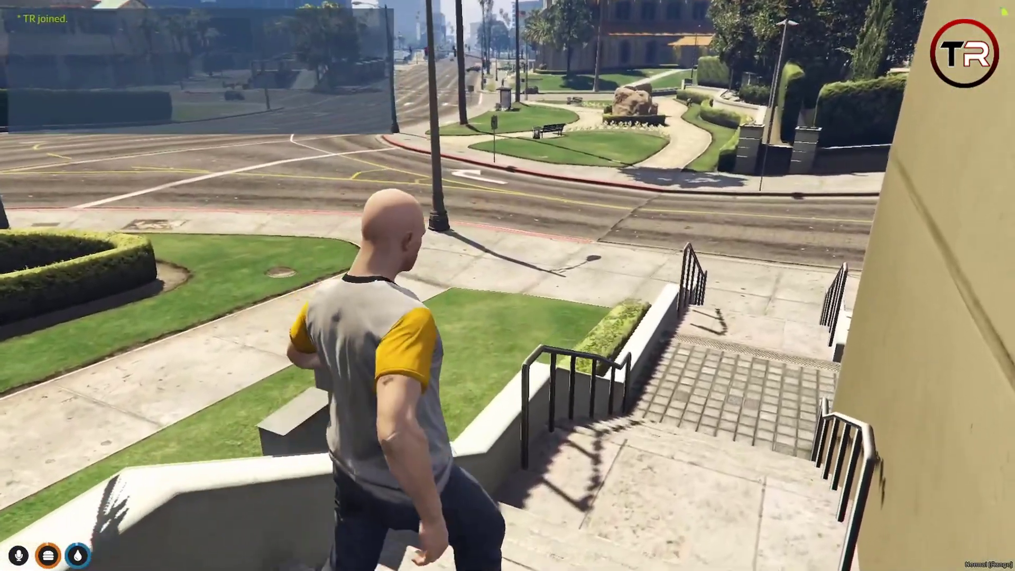